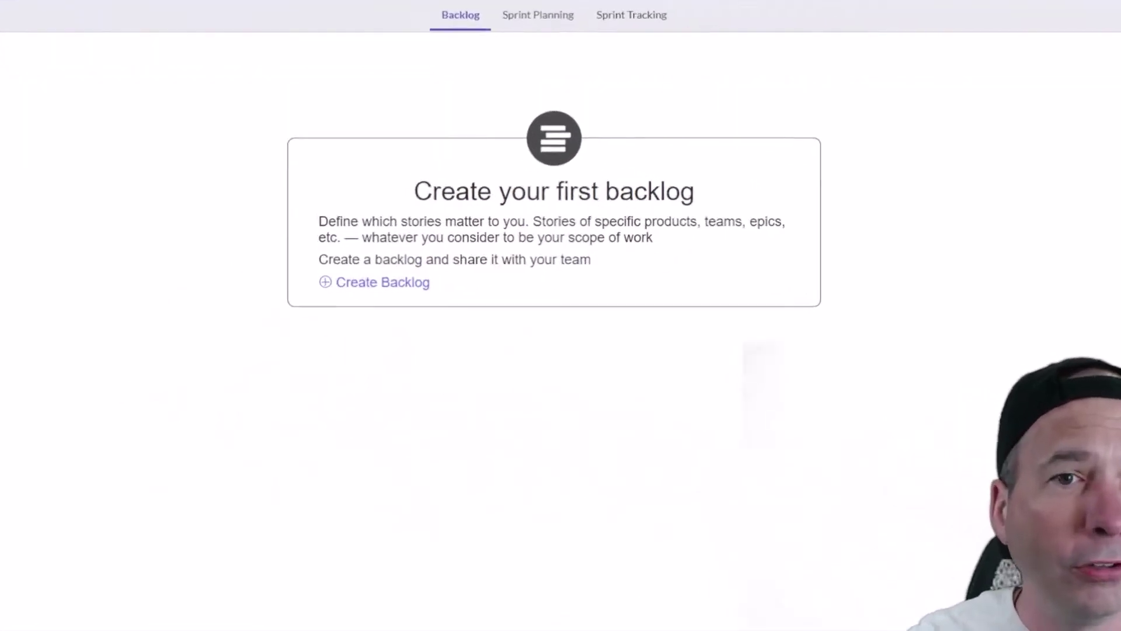
Open Agile Development > Agile Board from the All menu and start a new backlog
drag(248, 106, 865, 294)
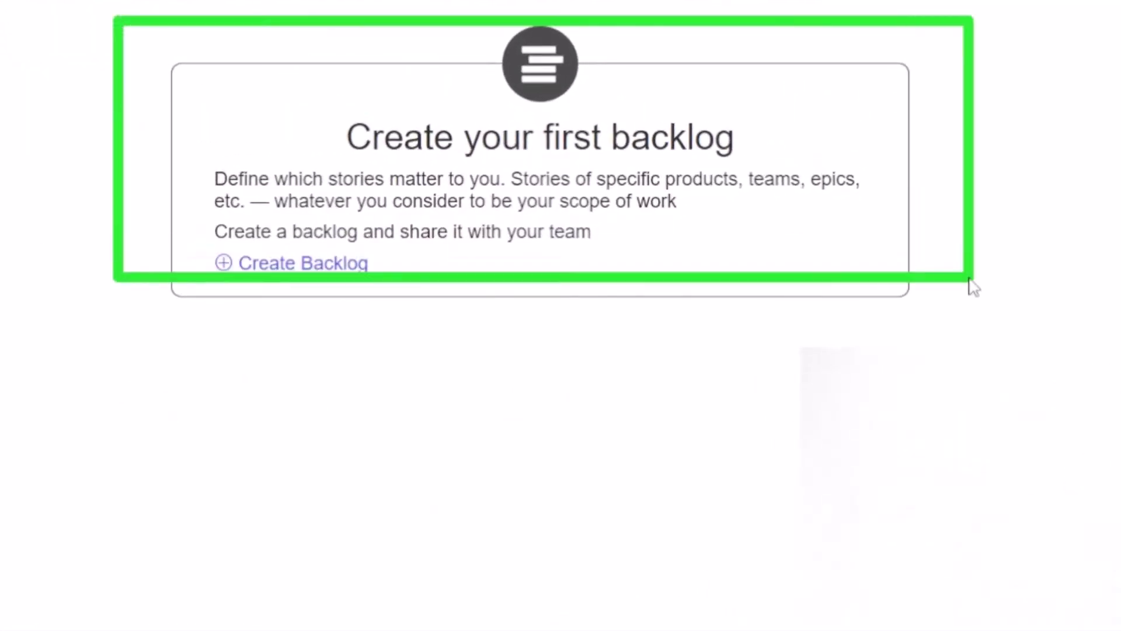
drag(969, 279, 927, 339)
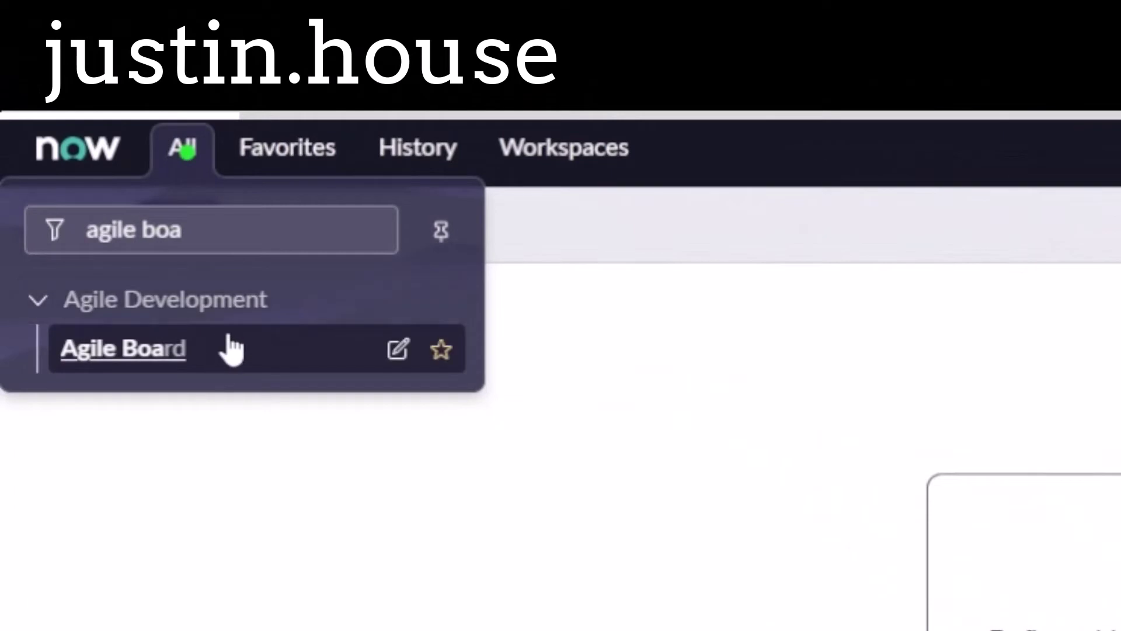
click(232, 349)
mouse_move(321, 591)
mouse_down()
mouse_move(313, 306)
mouse_move(262, 307)
mouse_move(320, 333)
mouse_up()
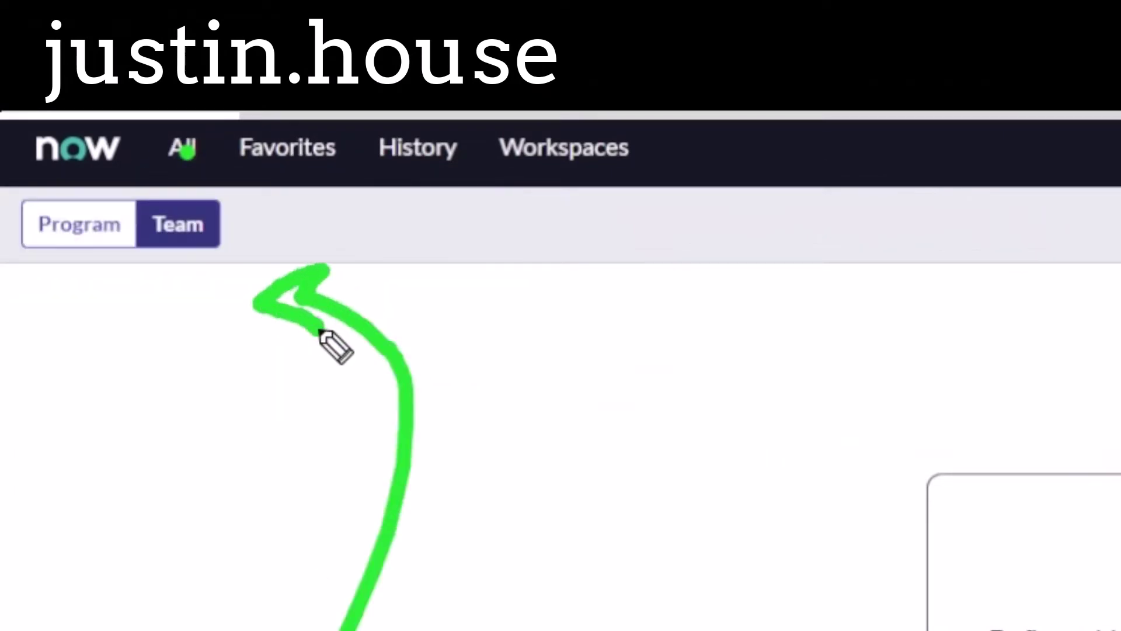
click(188, 150)
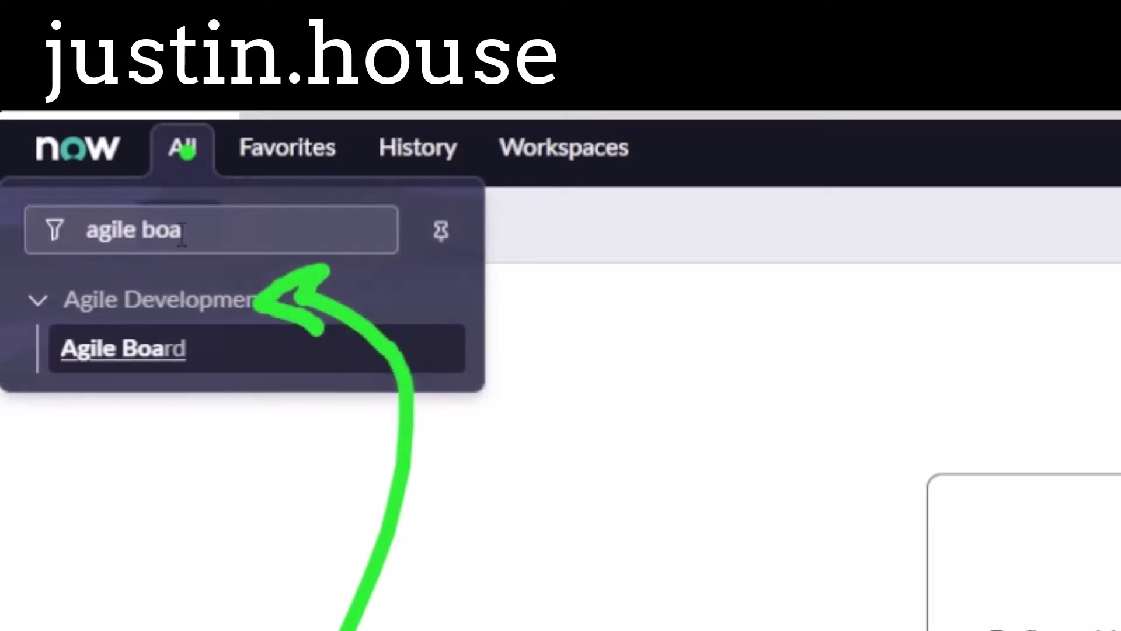
click(192, 354)
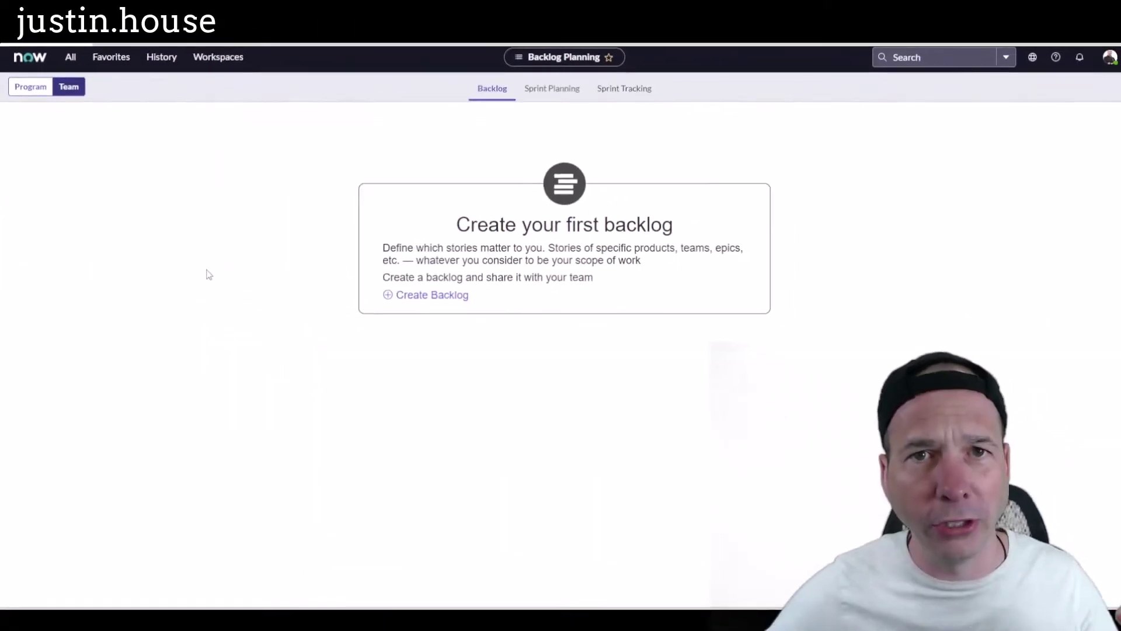
click(794, 566)
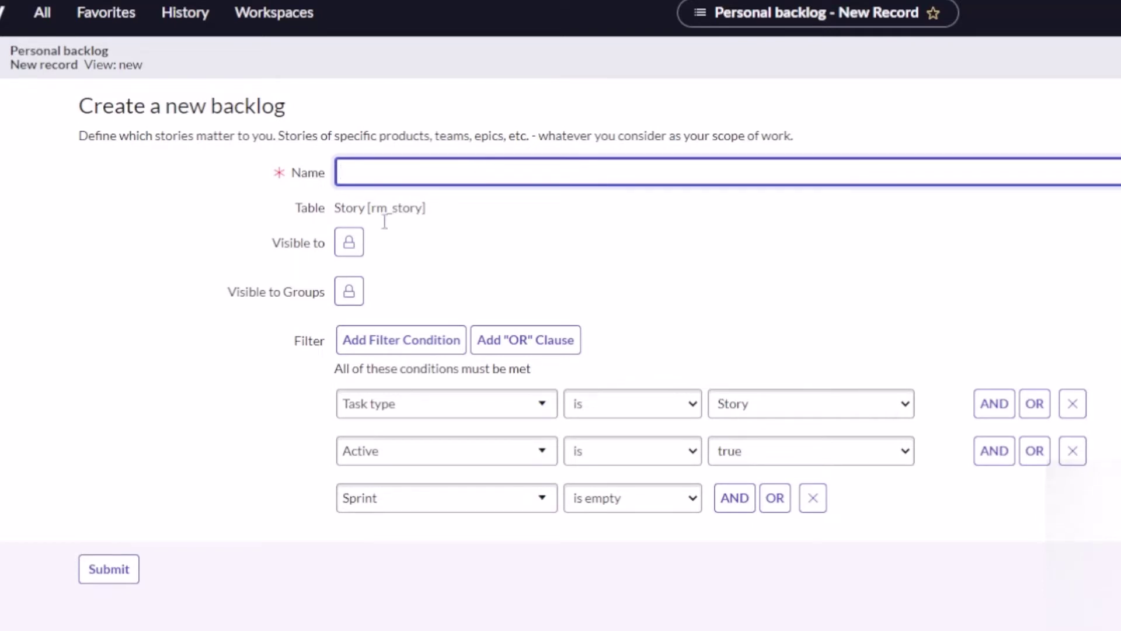
Name the backlog 'Dev Heads Backlog', keeping the Story, Active and Sprint-empty filter conditions
drag(182, 135, 573, 207)
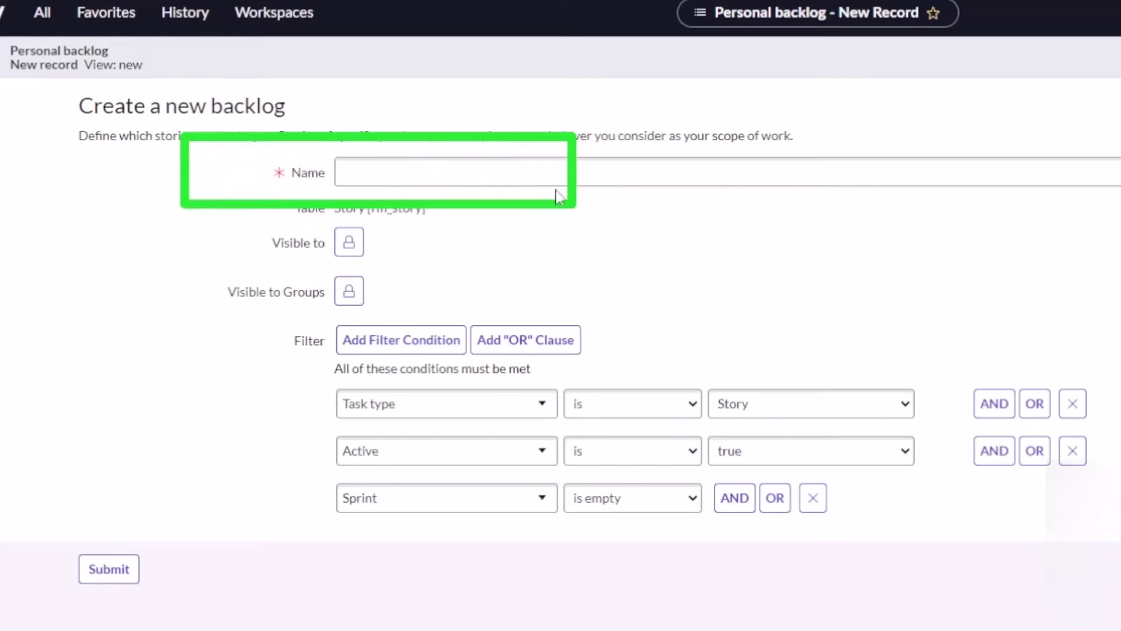
click(516, 166)
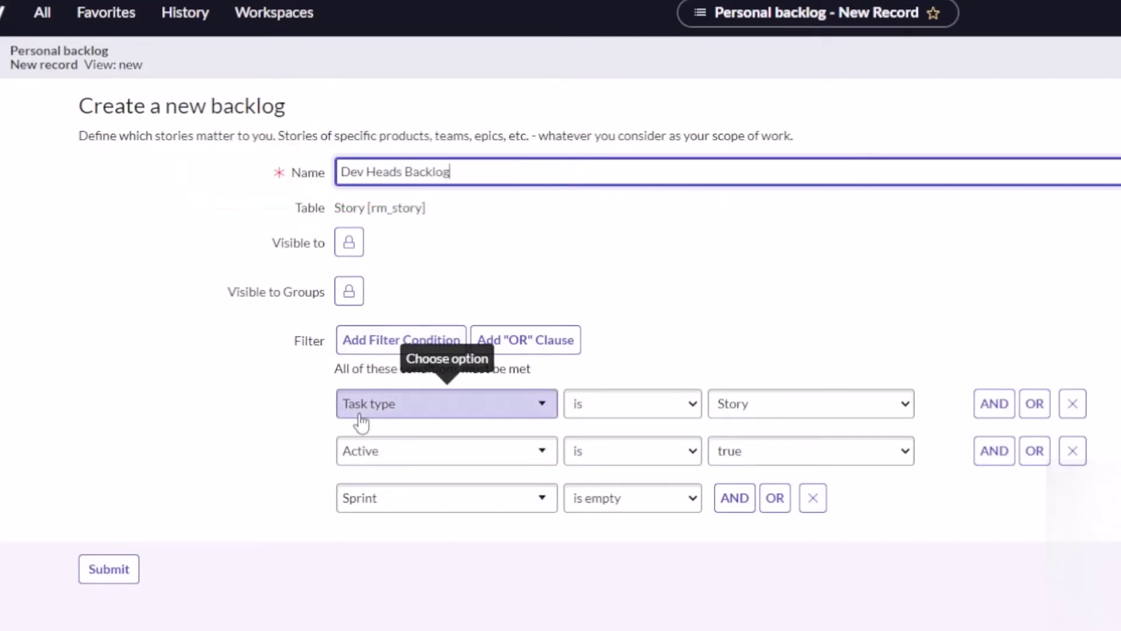
click(256, 380)
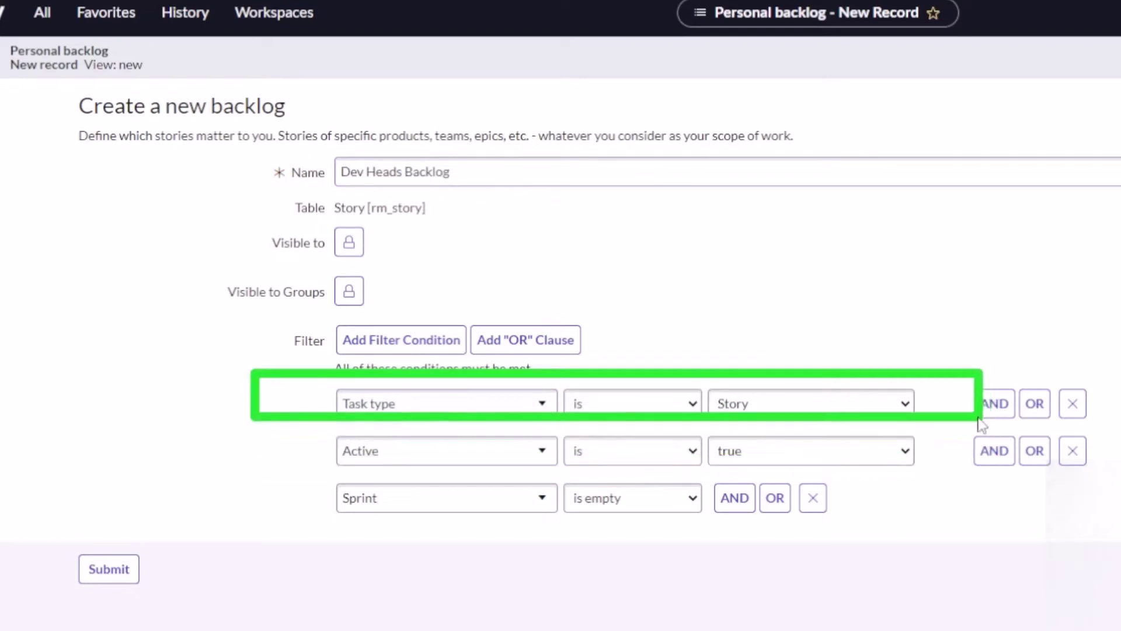
mouse_move(303, 429)
mouse_down()
mouse_move(706, 506)
mouse_move(913, 471)
mouse_up()
mouse_move(291, 469)
mouse_down()
mouse_move(580, 556)
mouse_move(717, 542)
mouse_up()
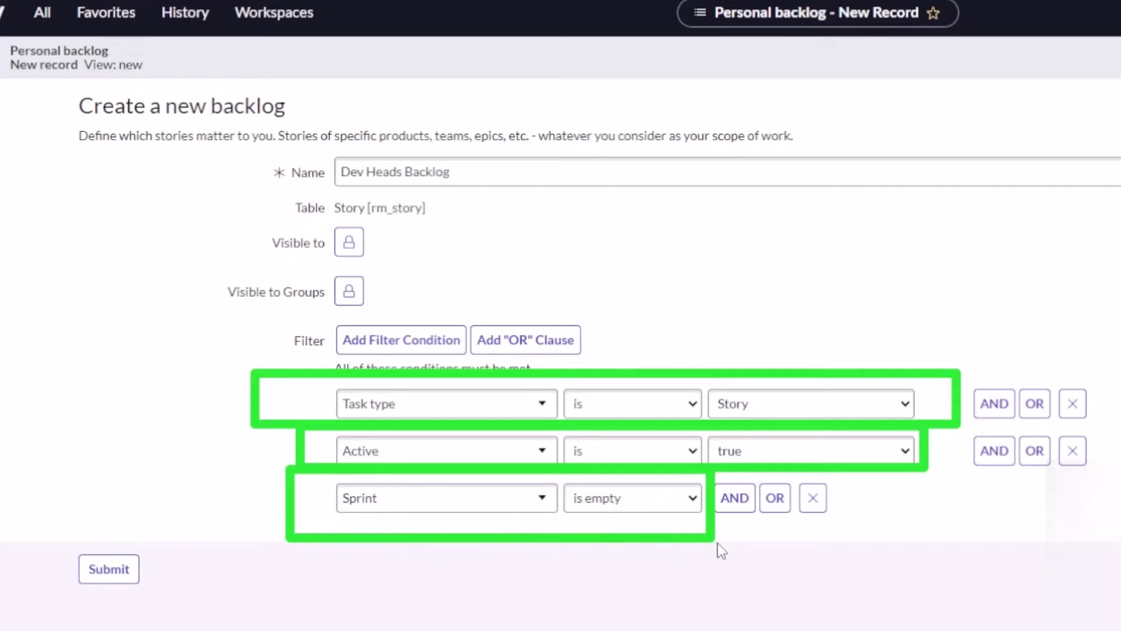
key(Escape)
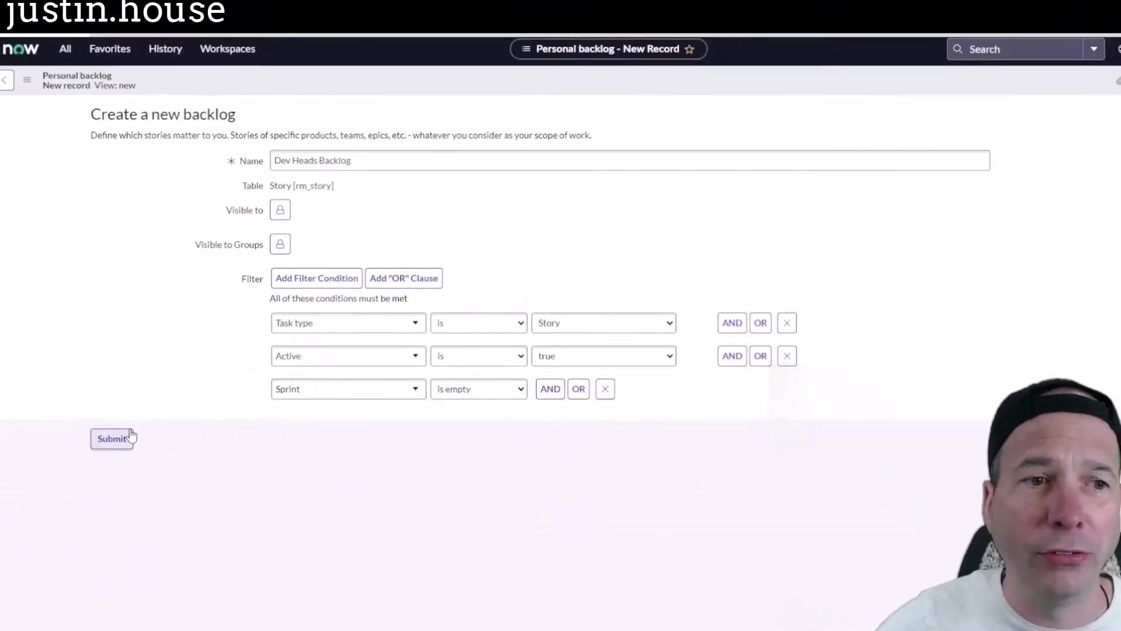
Submit the Dev Heads Backlog and open story STRY0010013 from its list
click(113, 410)
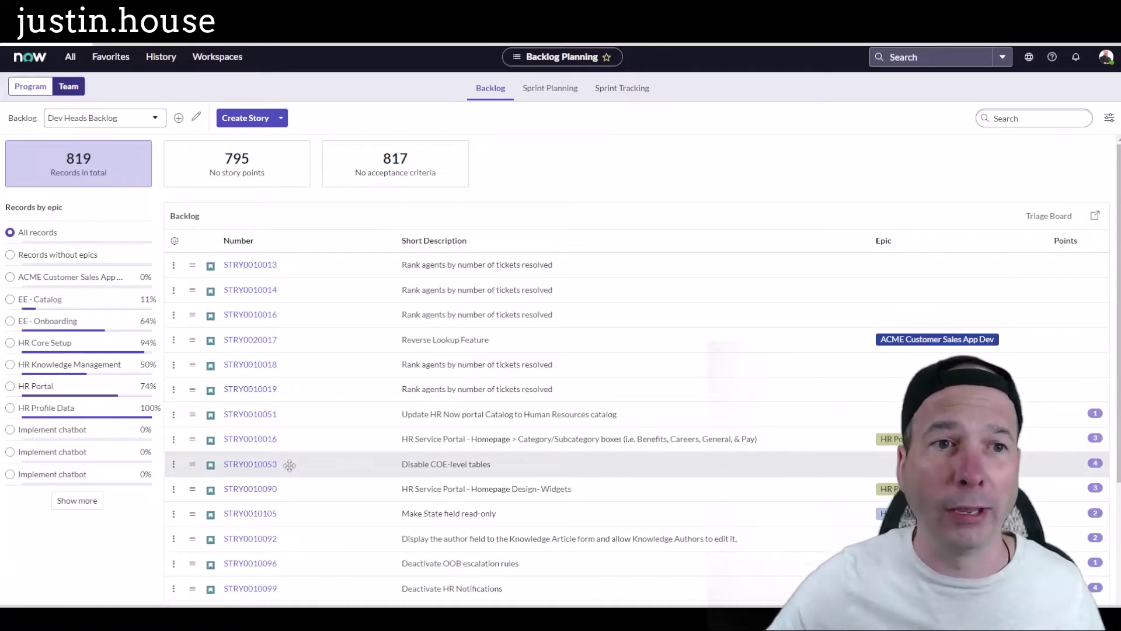
click(254, 266)
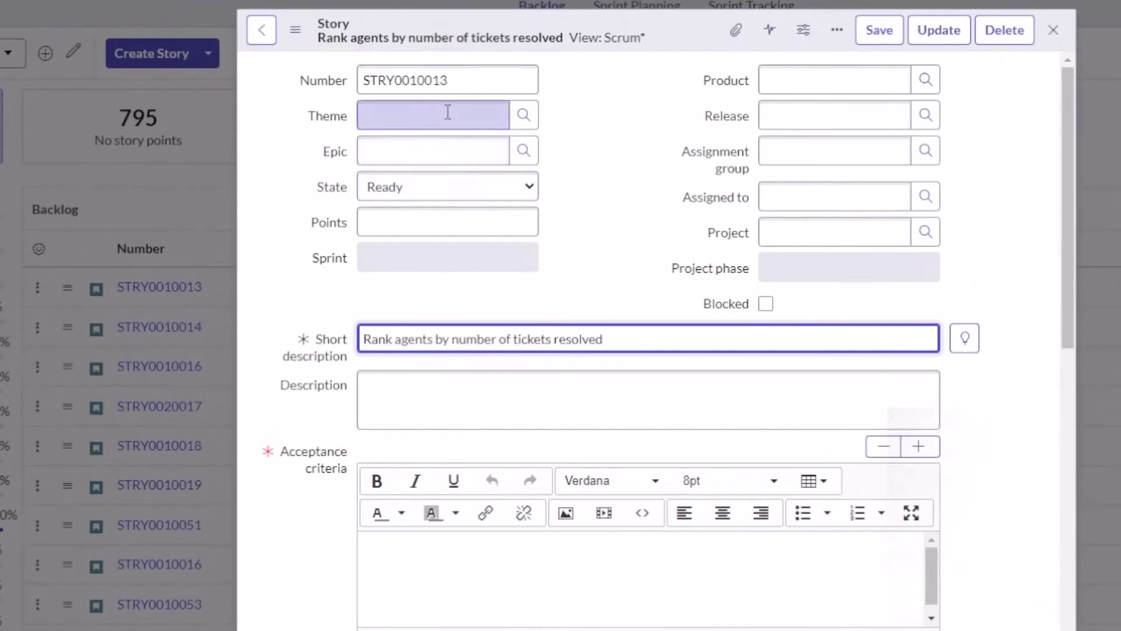
key(ctrl+2)
drag(259, 120, 298, 115)
click(266, 162)
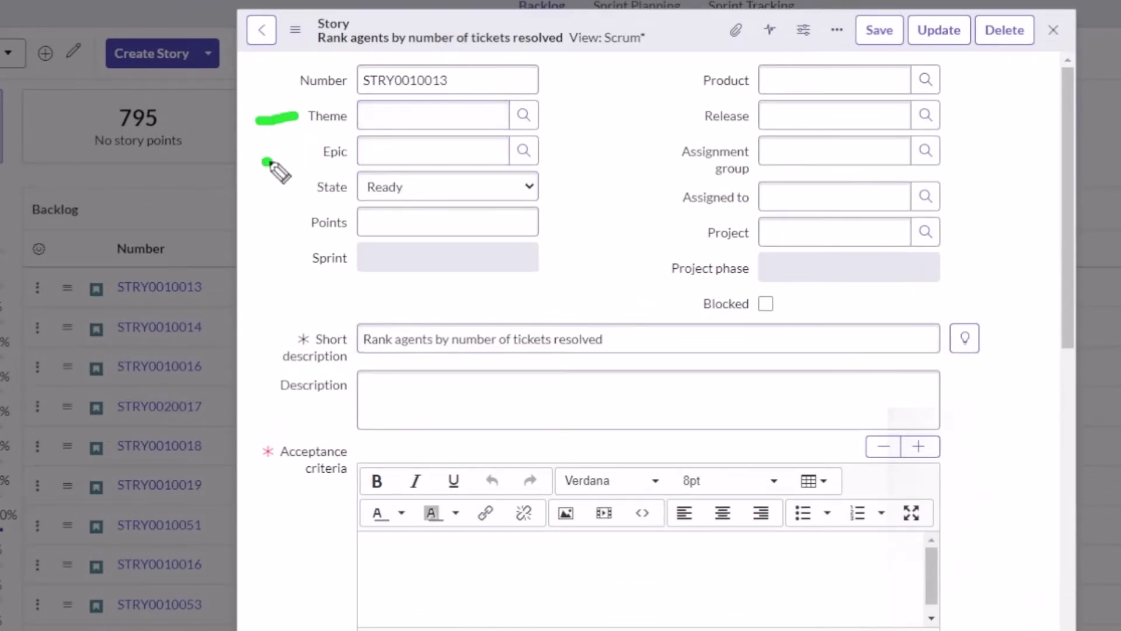
drag(268, 162, 299, 156)
mouse_move(580, 197)
mouse_down()
mouse_move(510, 251)
mouse_move(516, 187)
mouse_up()
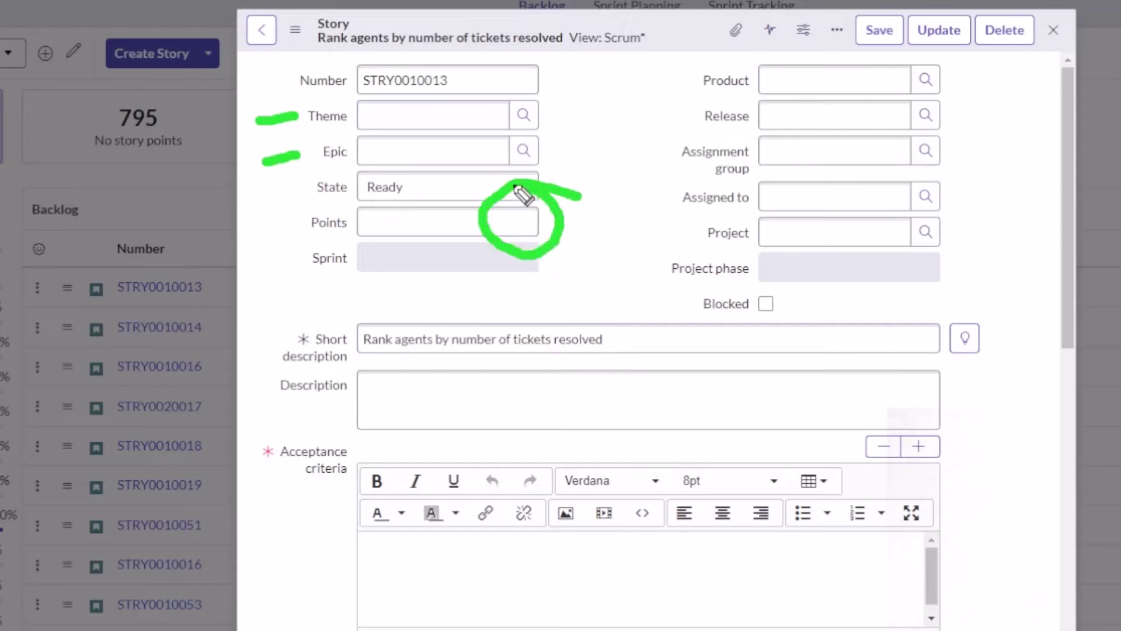
Set story STRY0010013's Points to 25
click(514, 219)
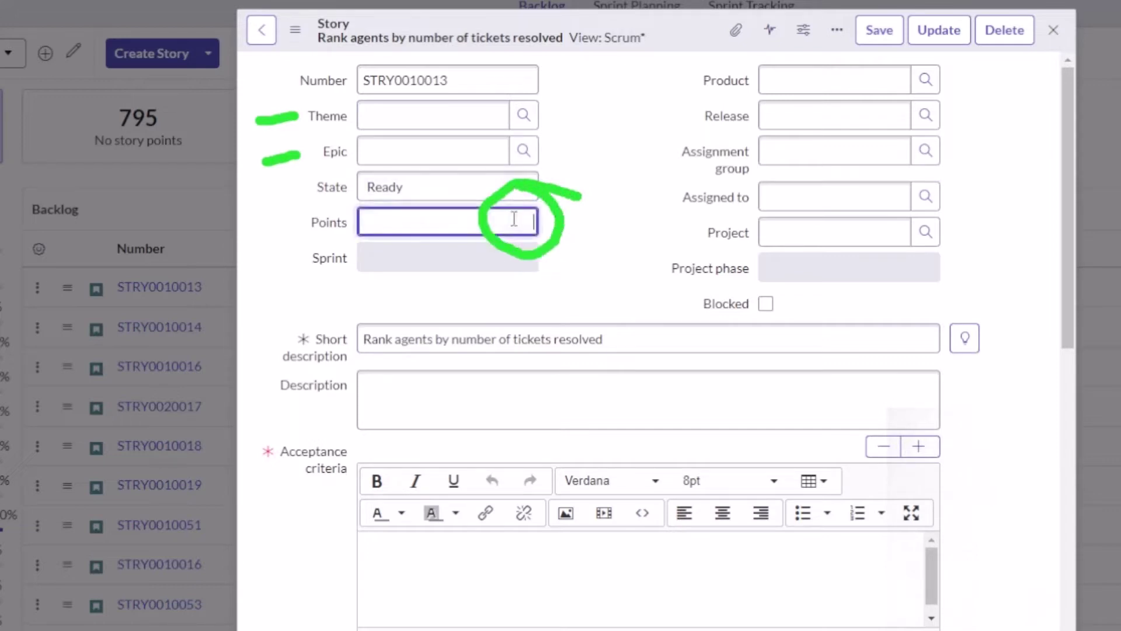
click(658, 220)
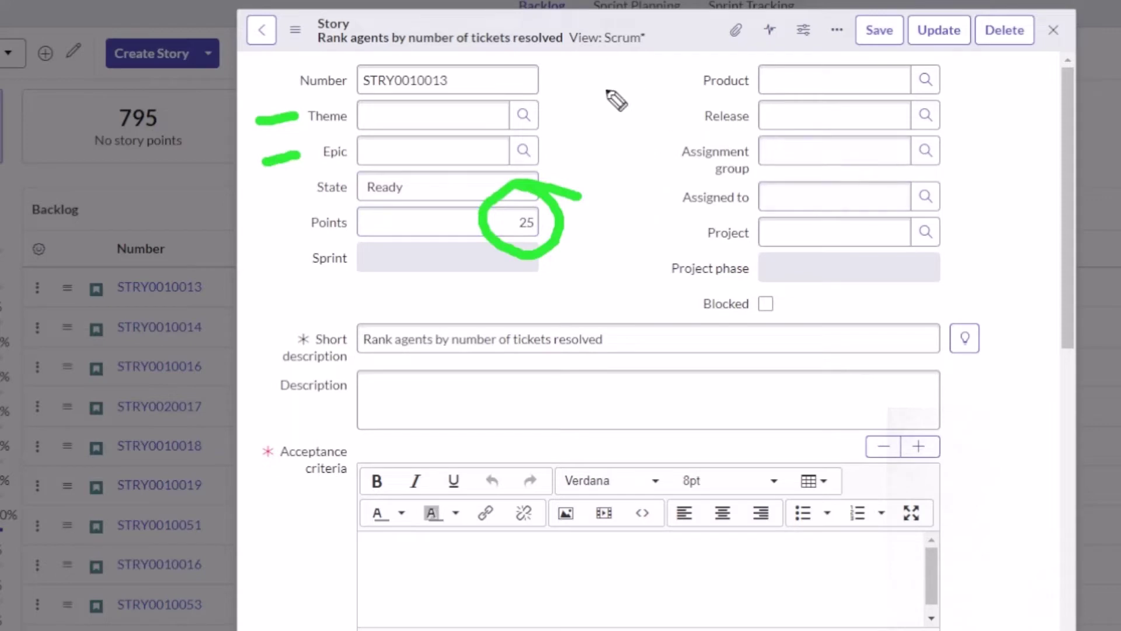
drag(604, 90, 723, 85)
drag(640, 120, 724, 129)
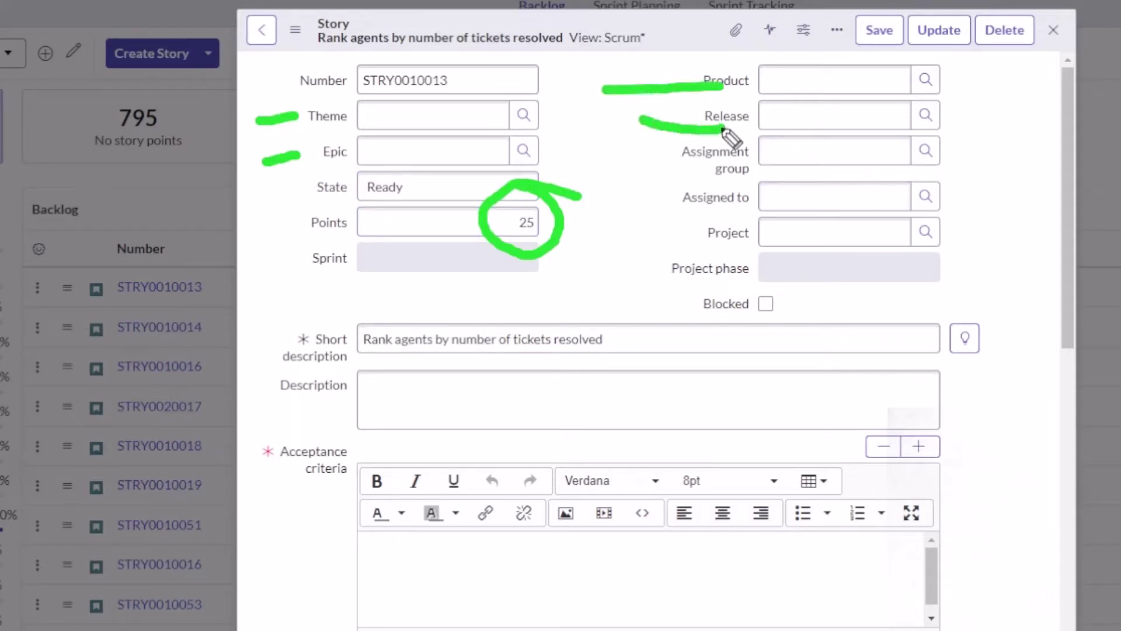
click(841, 153)
Assign group Dev Heads, description 'See short desc' and acceptance criteria 'Please work'
text(dev)
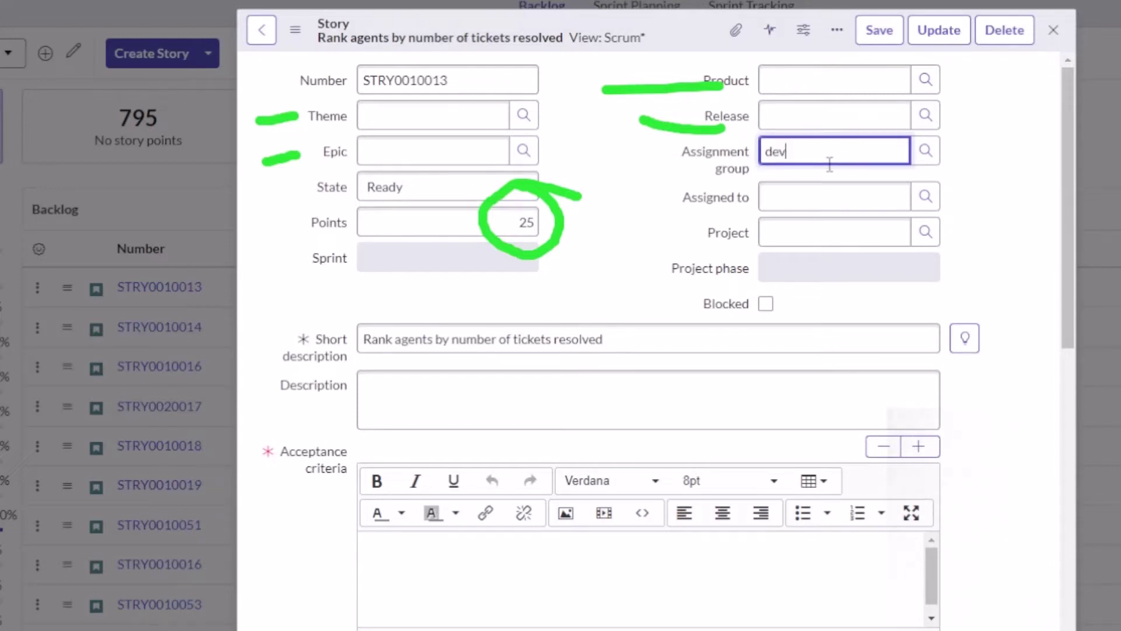
text( h)
click(821, 174)
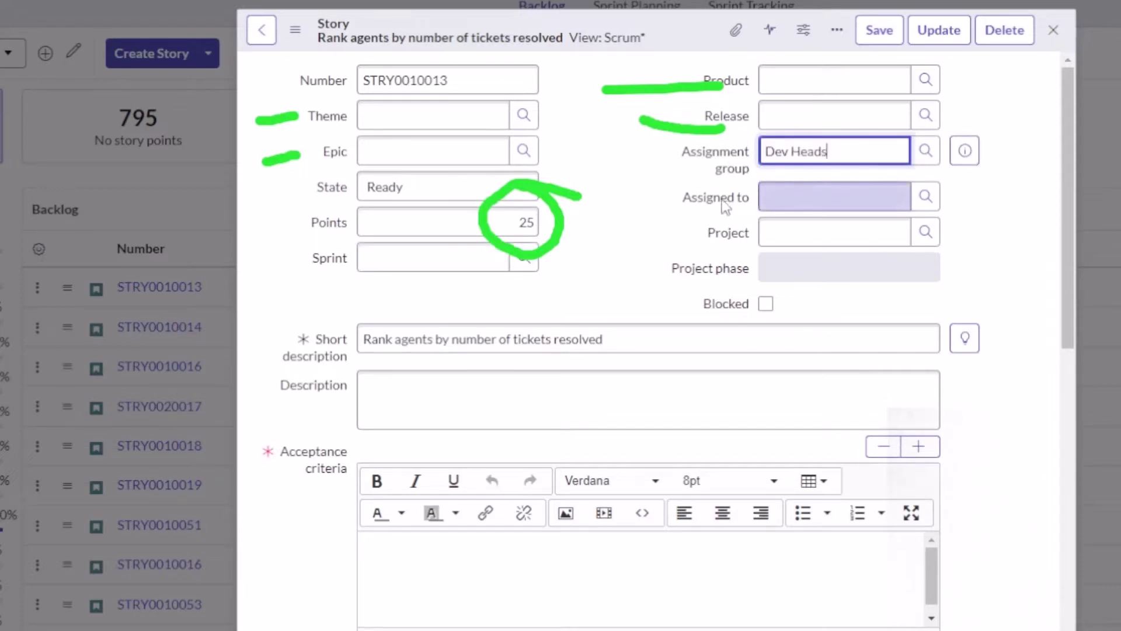
mouse_move(725, 204)
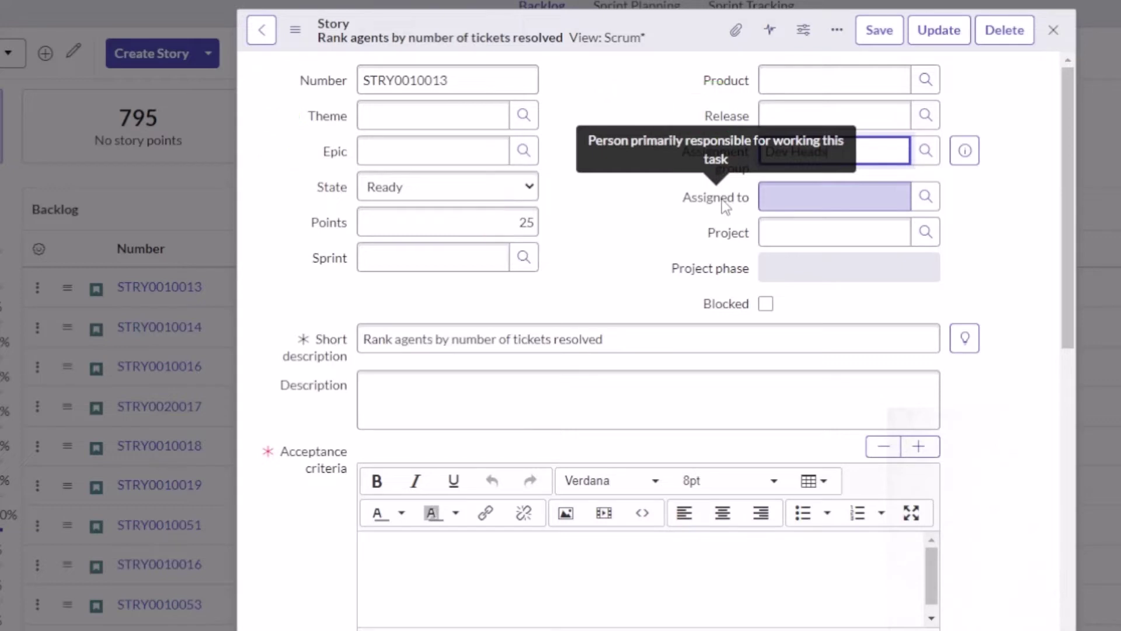
click(401, 399)
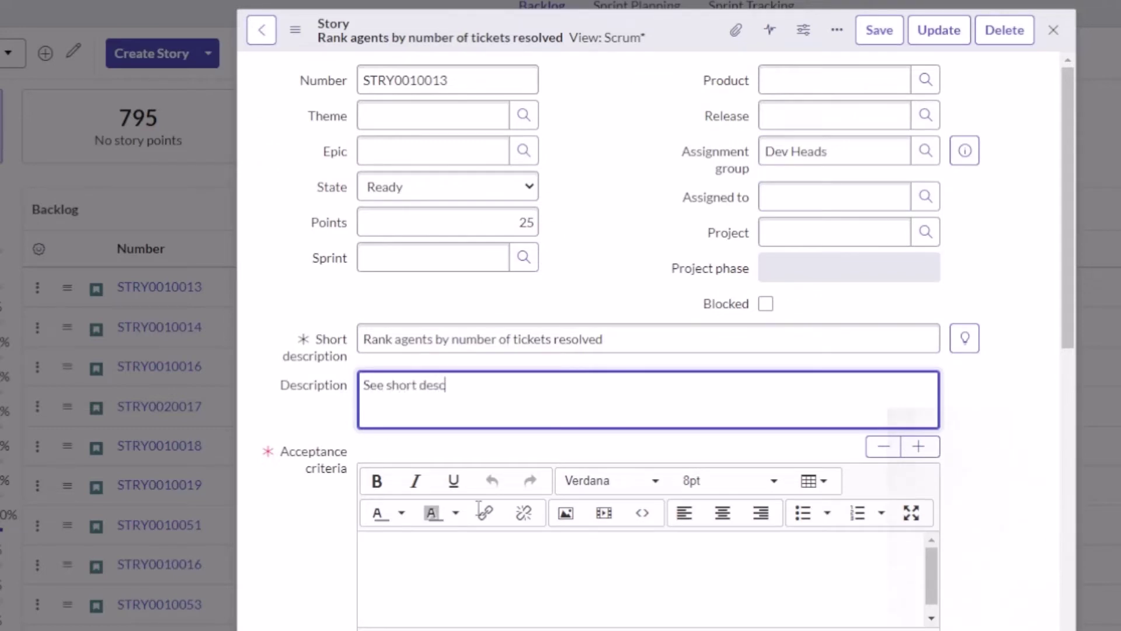
click(484, 588)
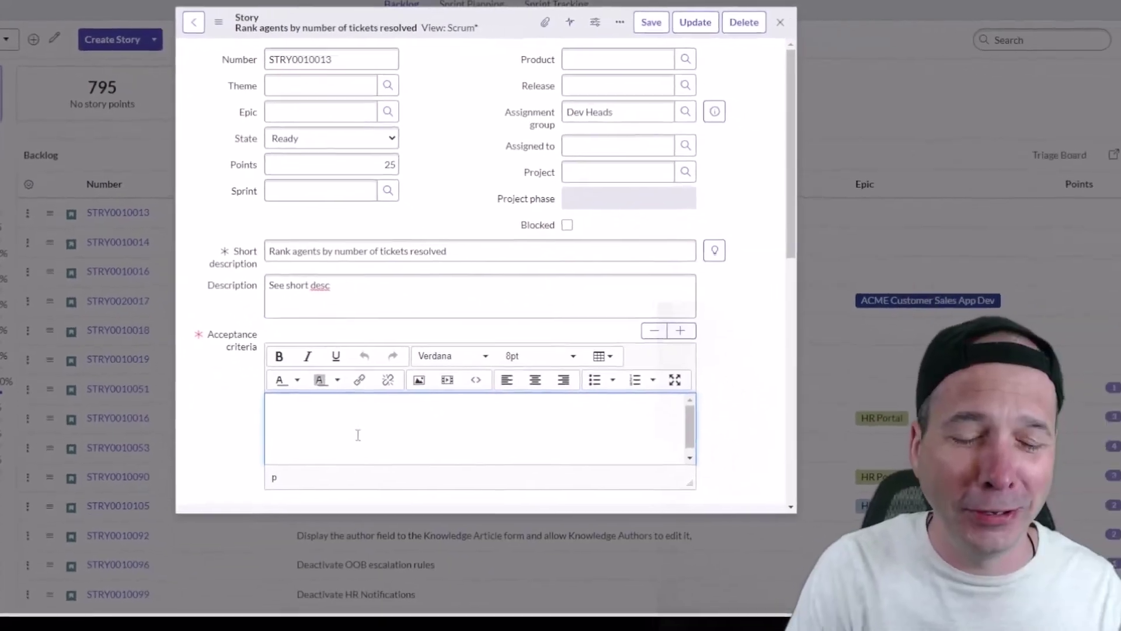
text(Please work)
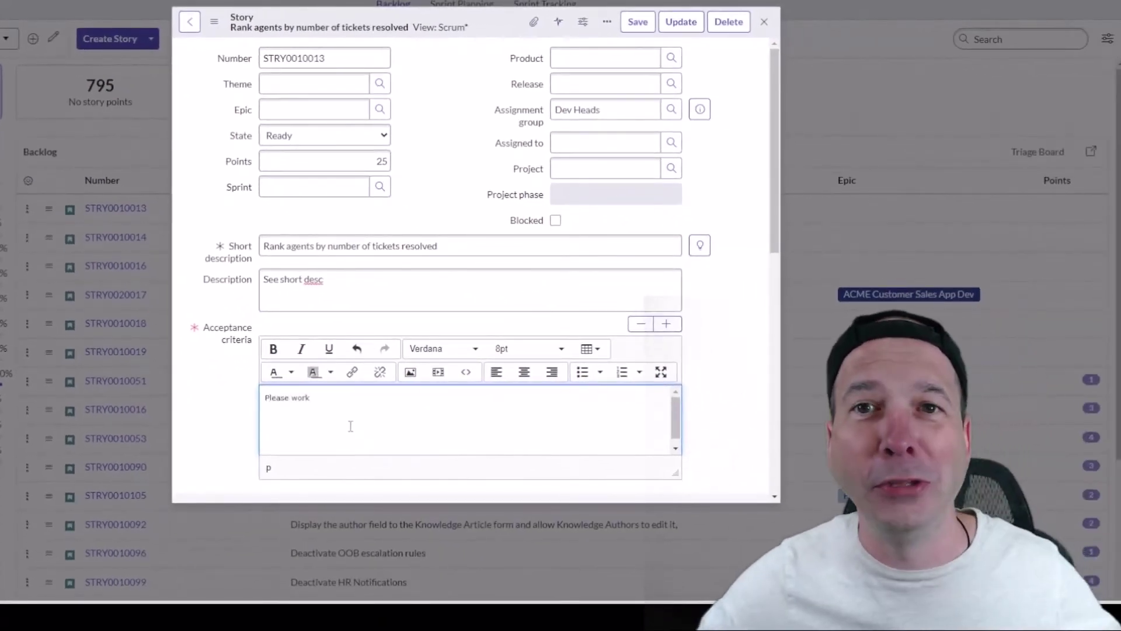
scroll(673, 270, down, 4)
scroll(672, 270, down, 3)
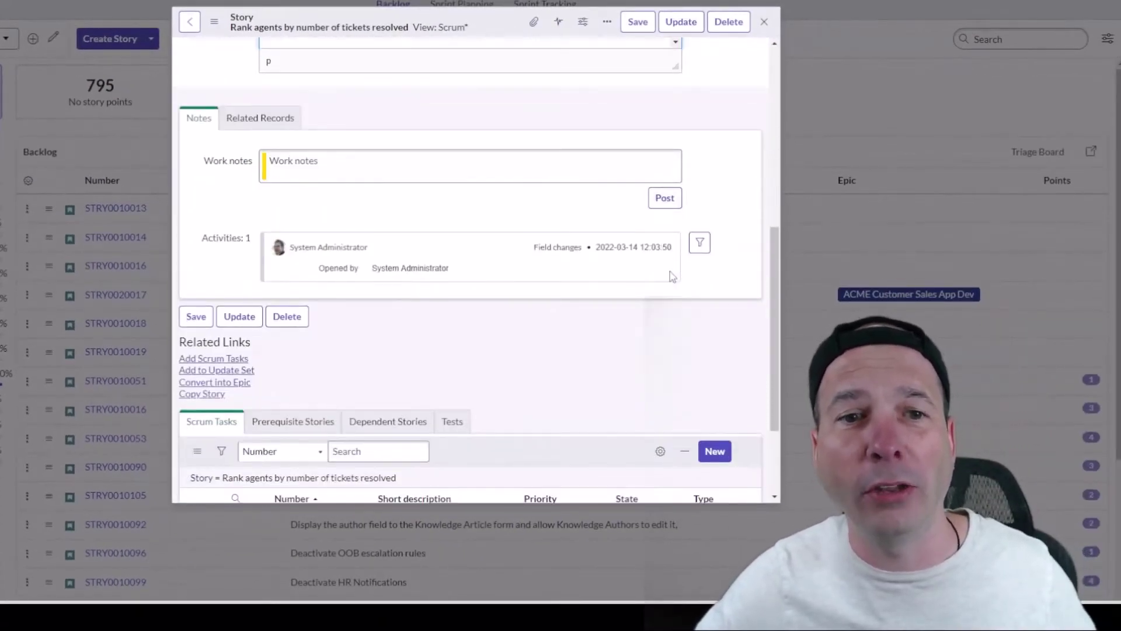
scroll(670, 270, down, 3)
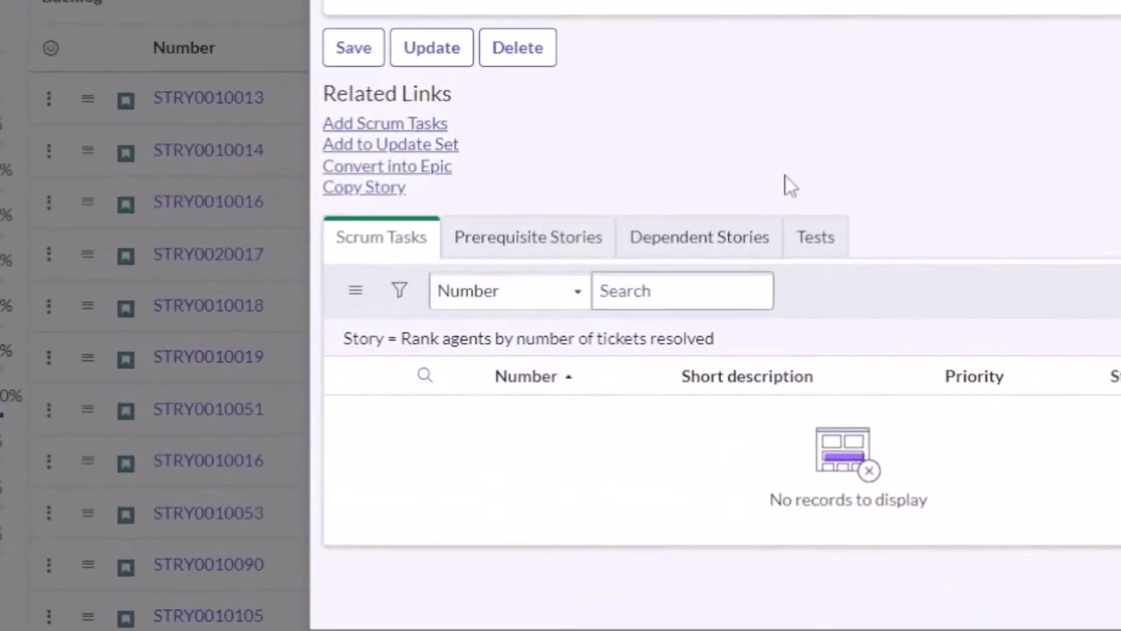
drag(1110, 161, 1120, 210)
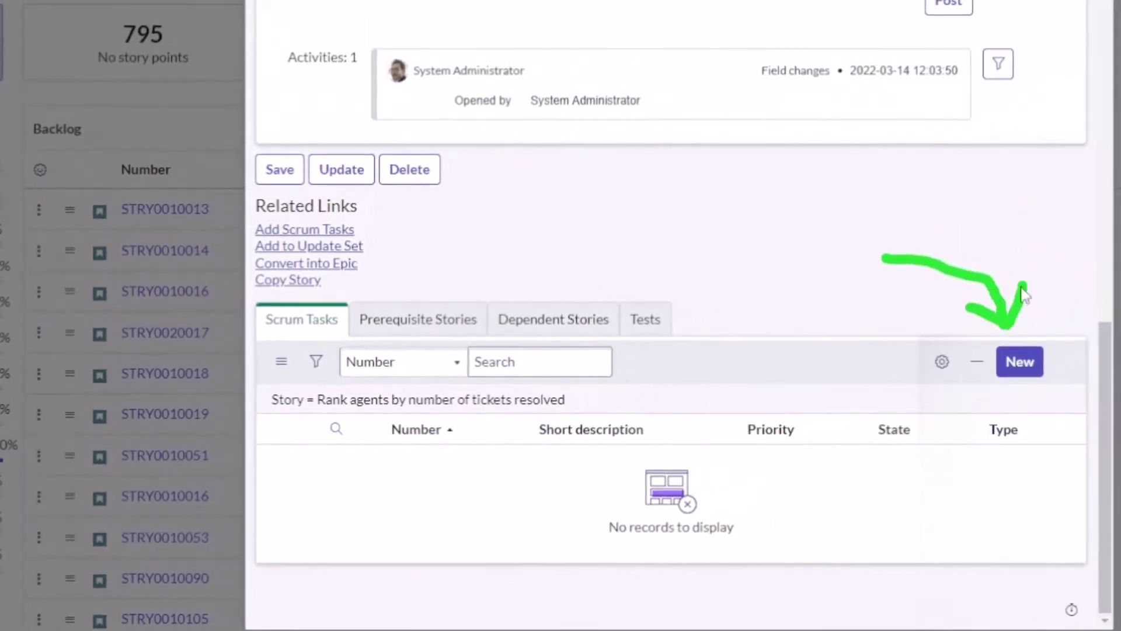
click(1019, 362)
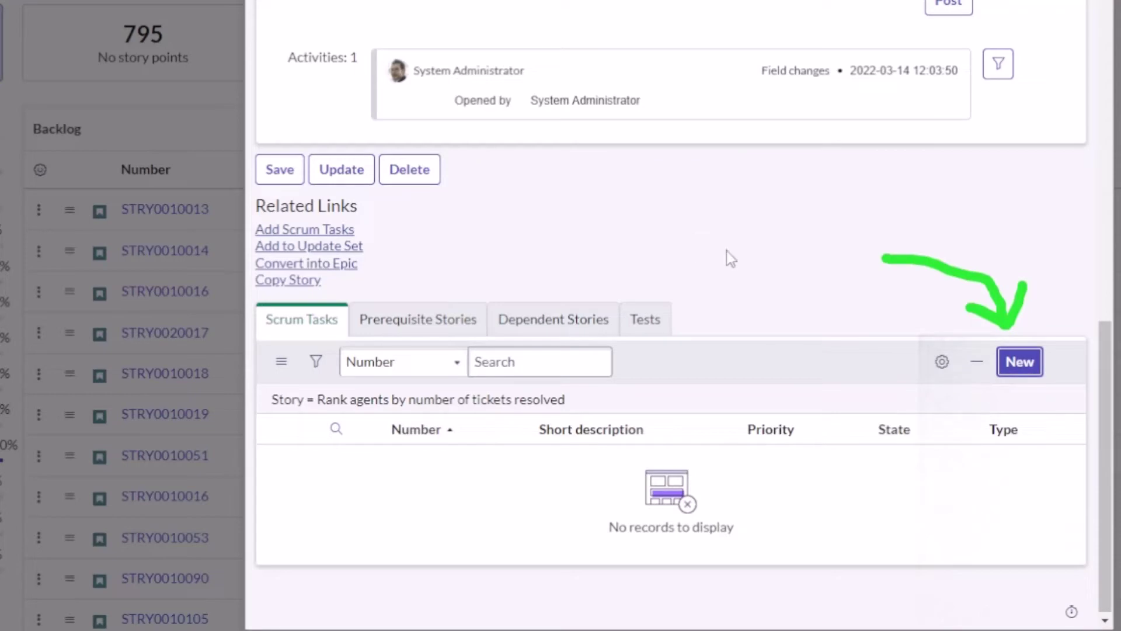
scroll(760, 327, up, 10)
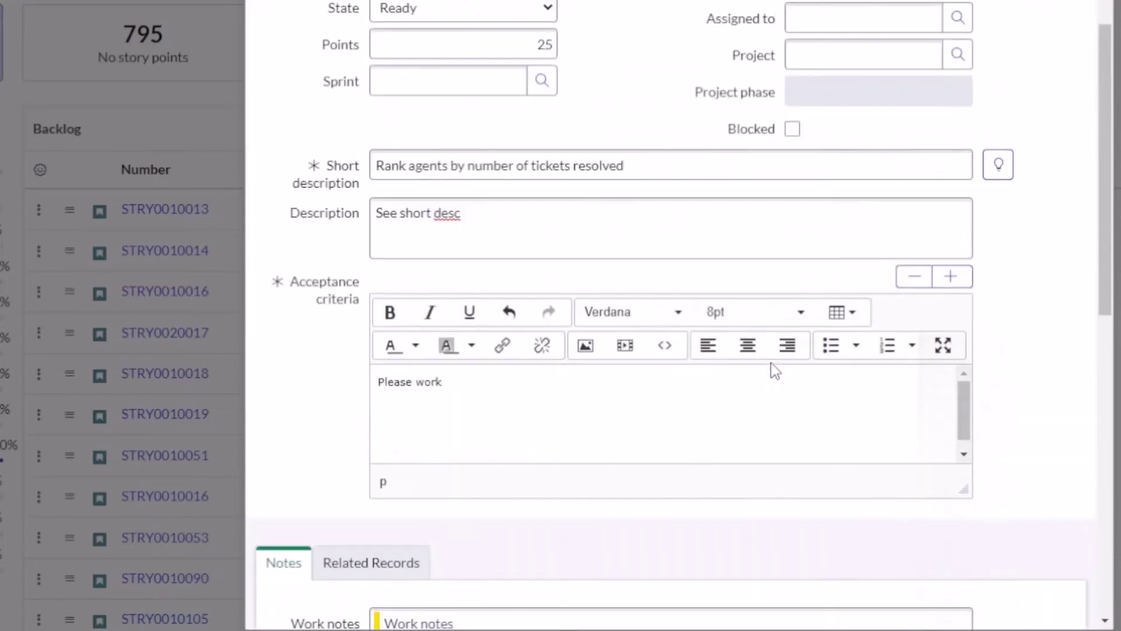
scroll(770, 362, up, 2)
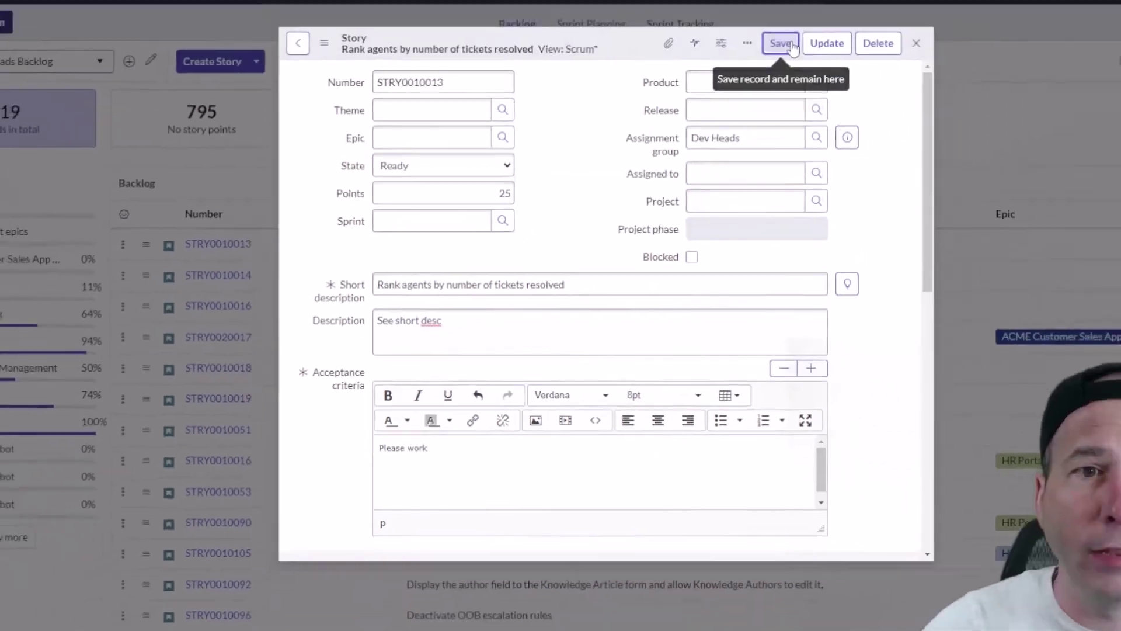
Save story STRY0010013 and close it to return to the Dev Heads Backlog list
click(923, 0)
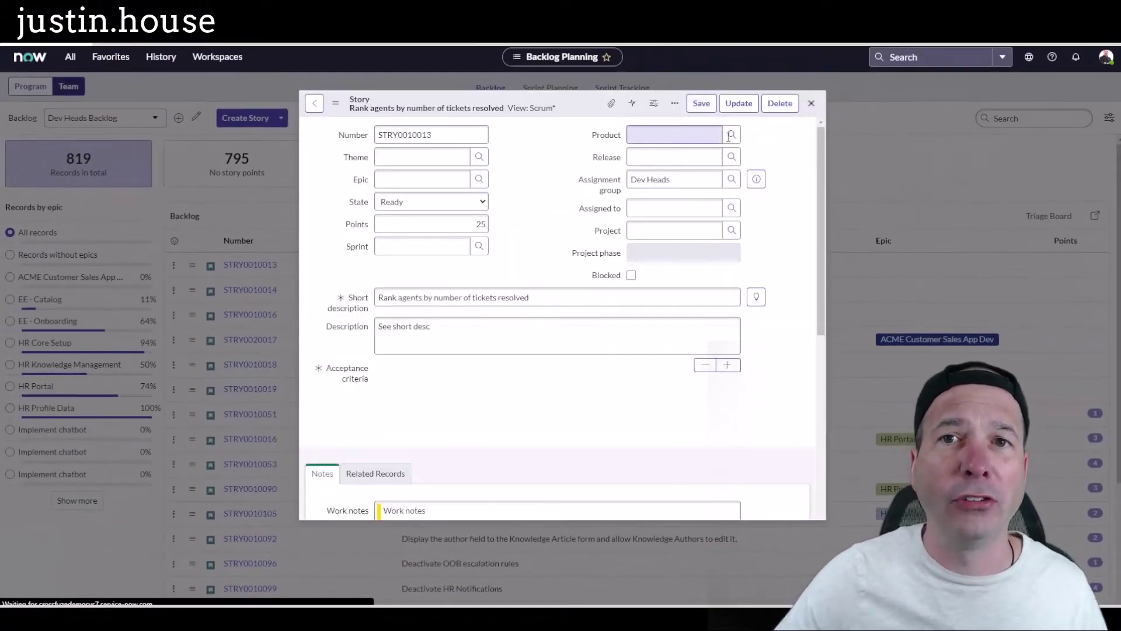
click(811, 103)
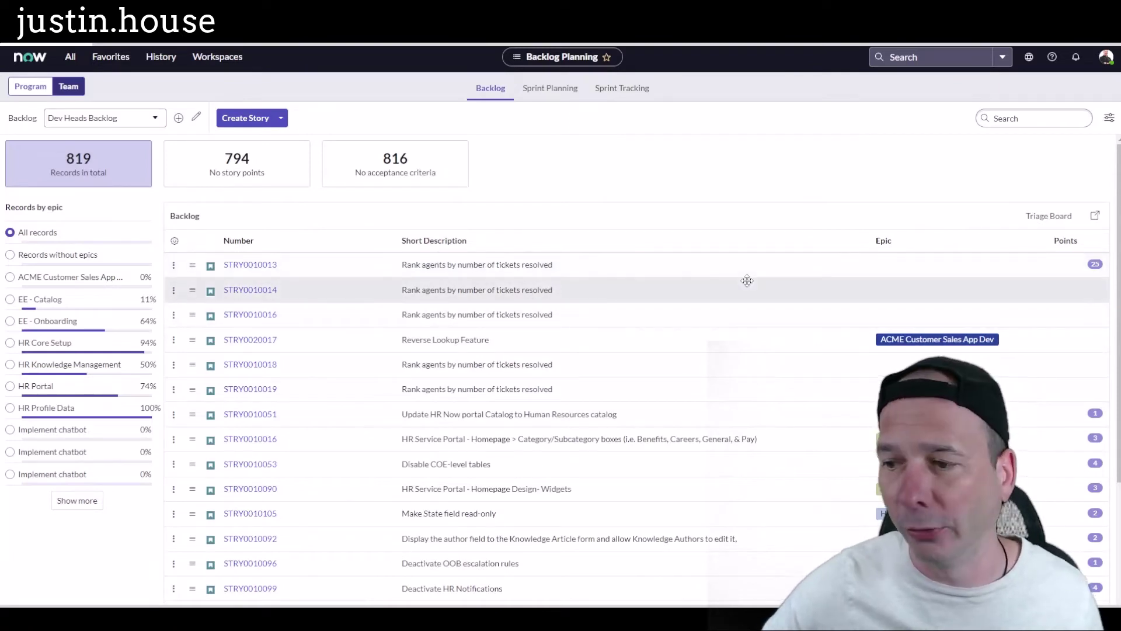
mouse_move(1104, 245)
mouse_down()
mouse_move(1067, 237)
mouse_move(1102, 246)
mouse_up()
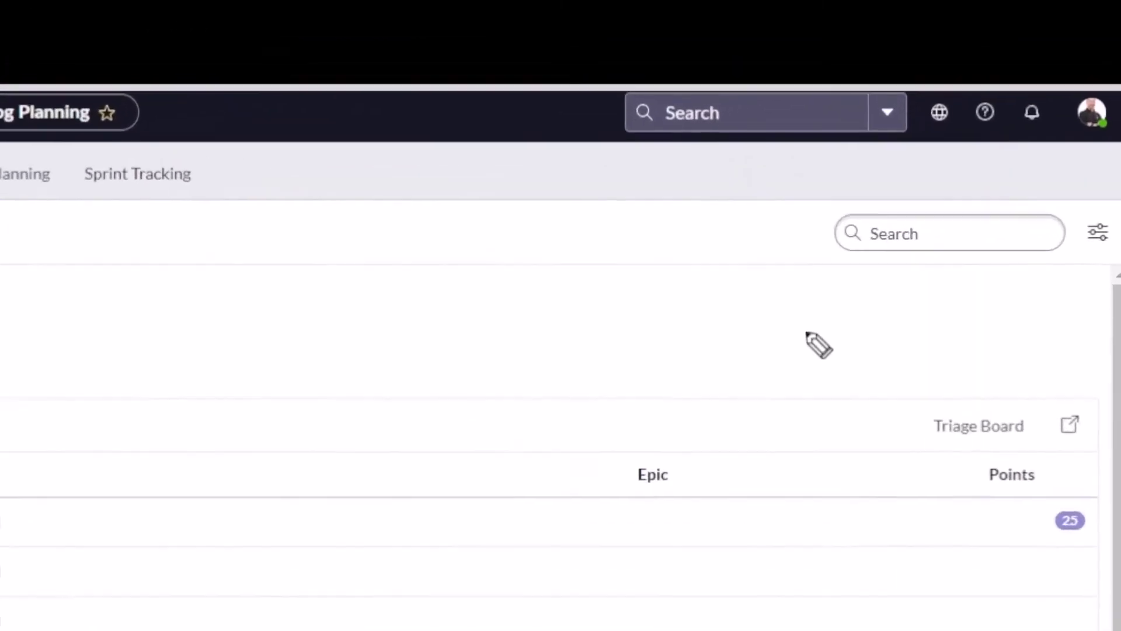
Go to the Dev Heads Backlog's Triage Board page, which has no board yet
drag(960, 167, 1052, 208)
mouse_move(976, 435)
mouse_down()
mouse_move(958, 430)
mouse_move(981, 373)
mouse_up()
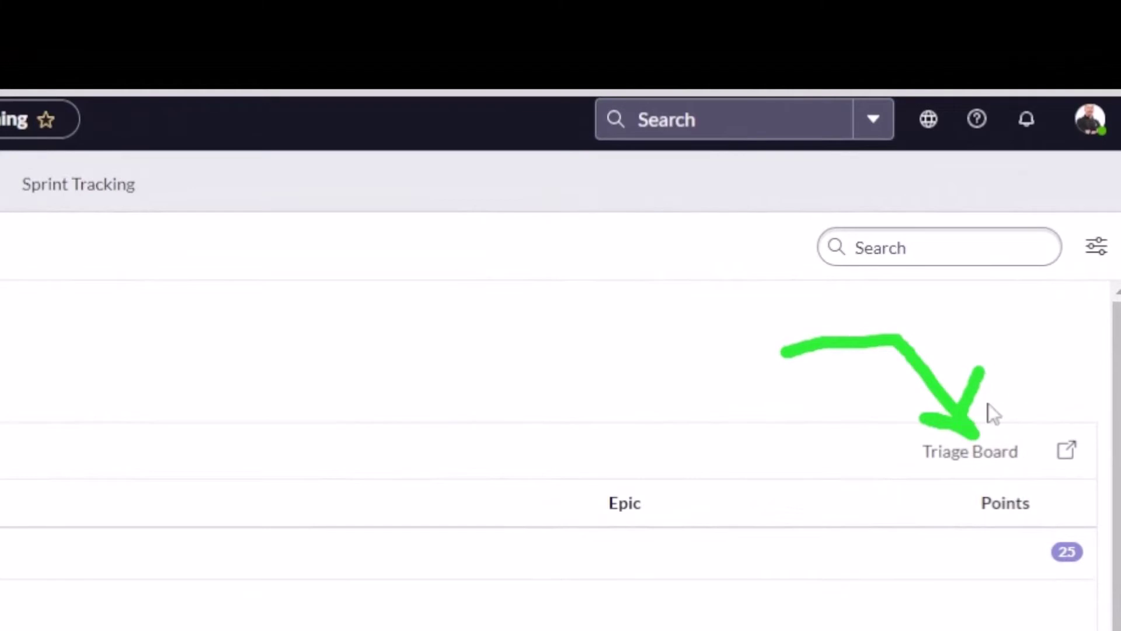
click(988, 455)
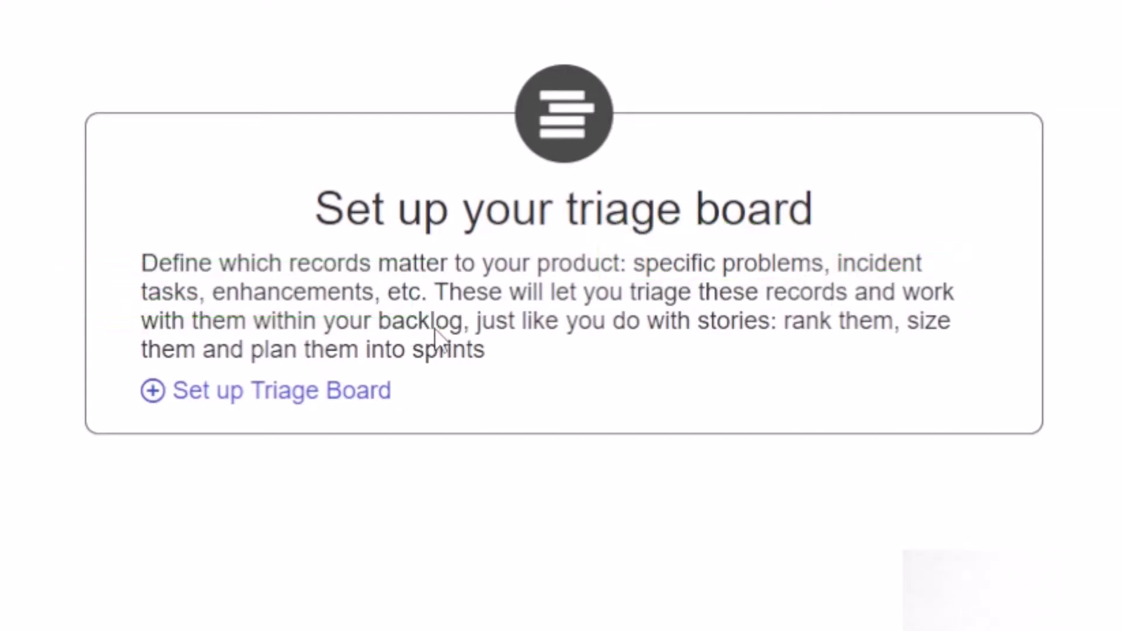
Start setting up a triage board, searching the table list for incident, change and problem
click(234, 393)
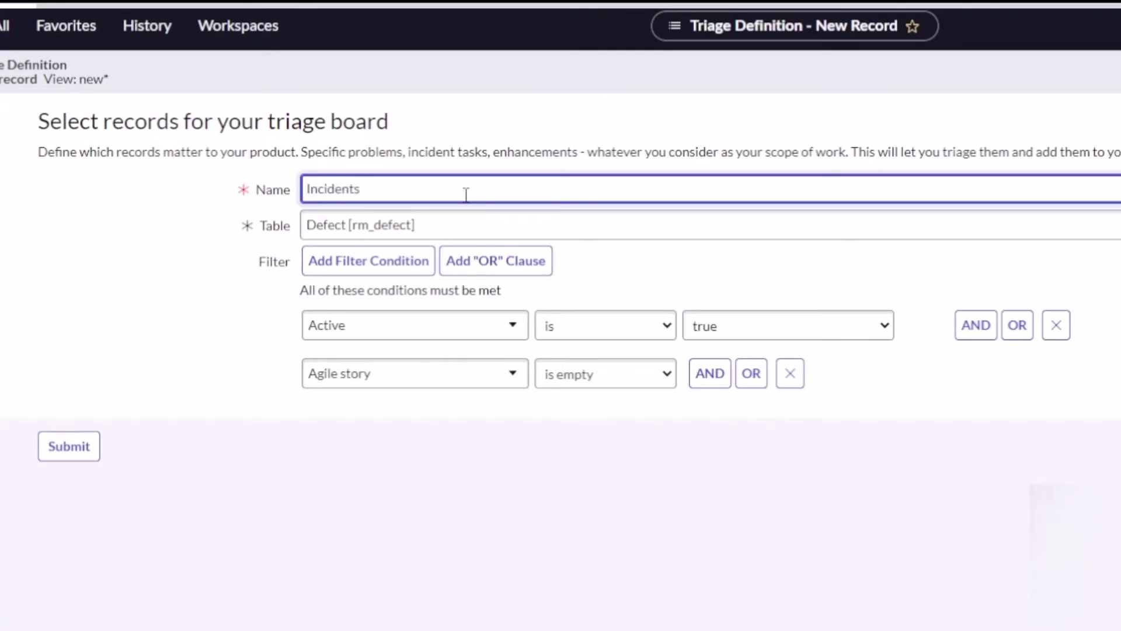
click(461, 228)
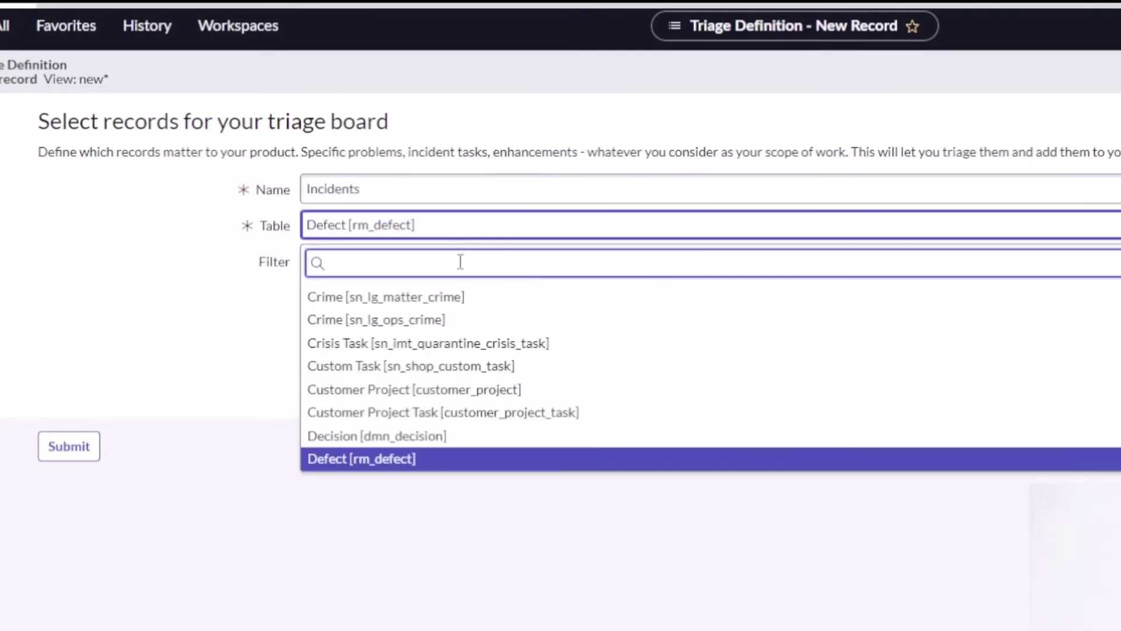
text(incie)
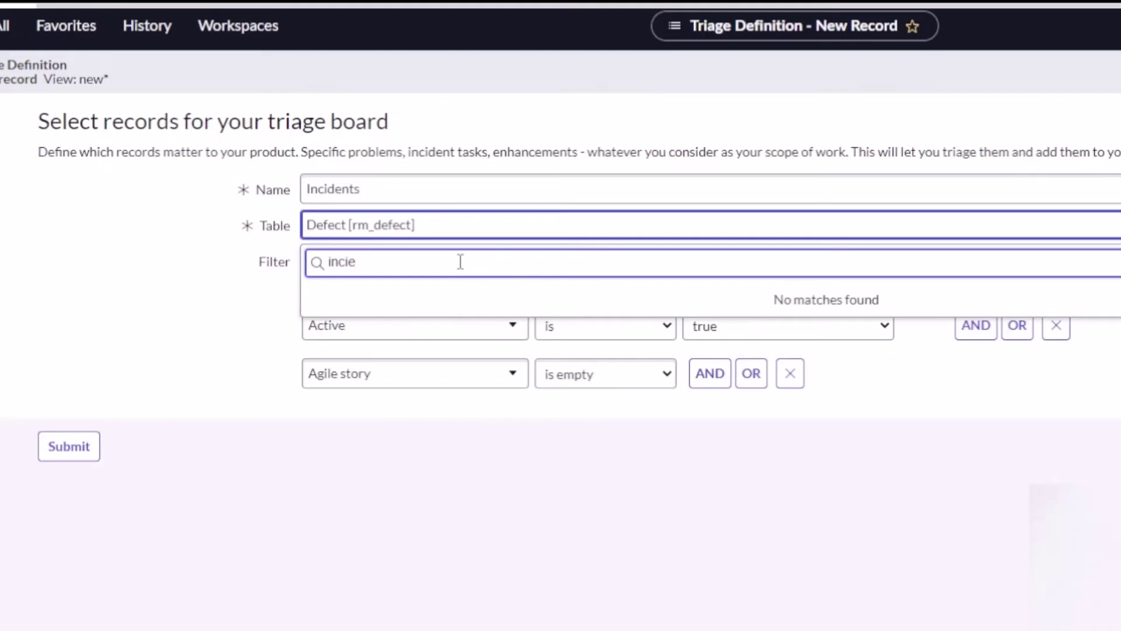
key(BackSpace)
text(d)
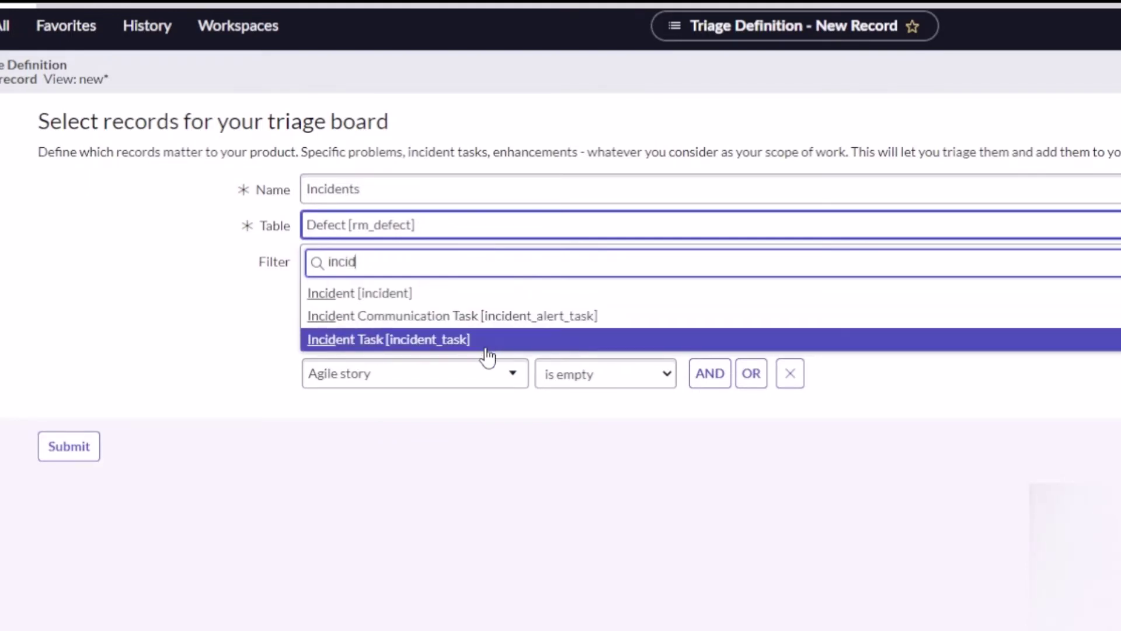
drag(410, 263, 316, 266)
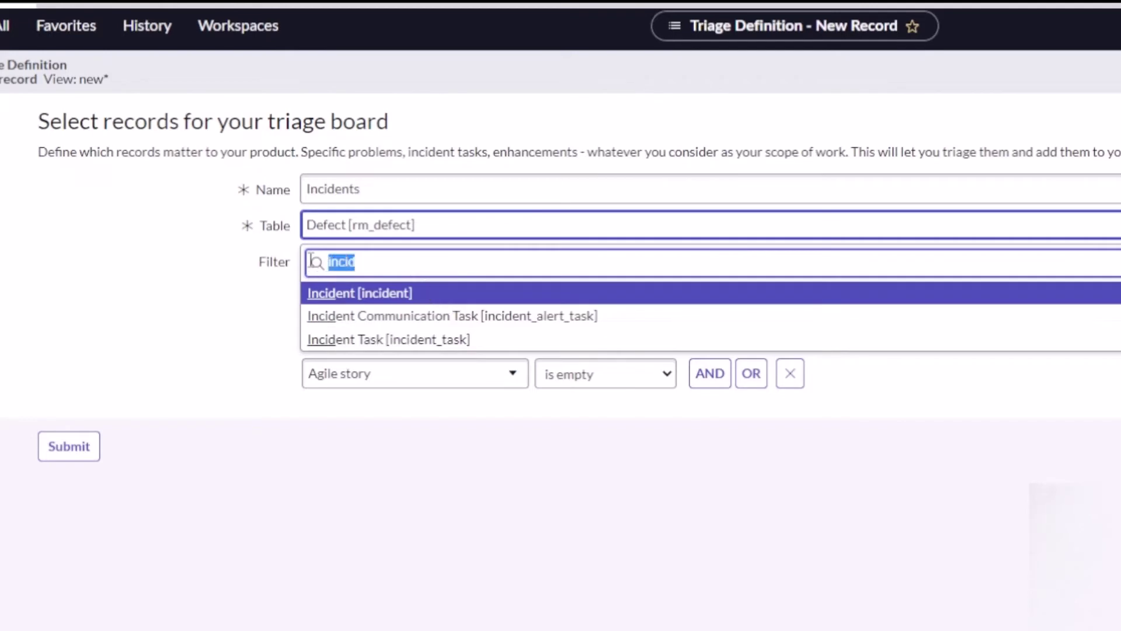
text(change)
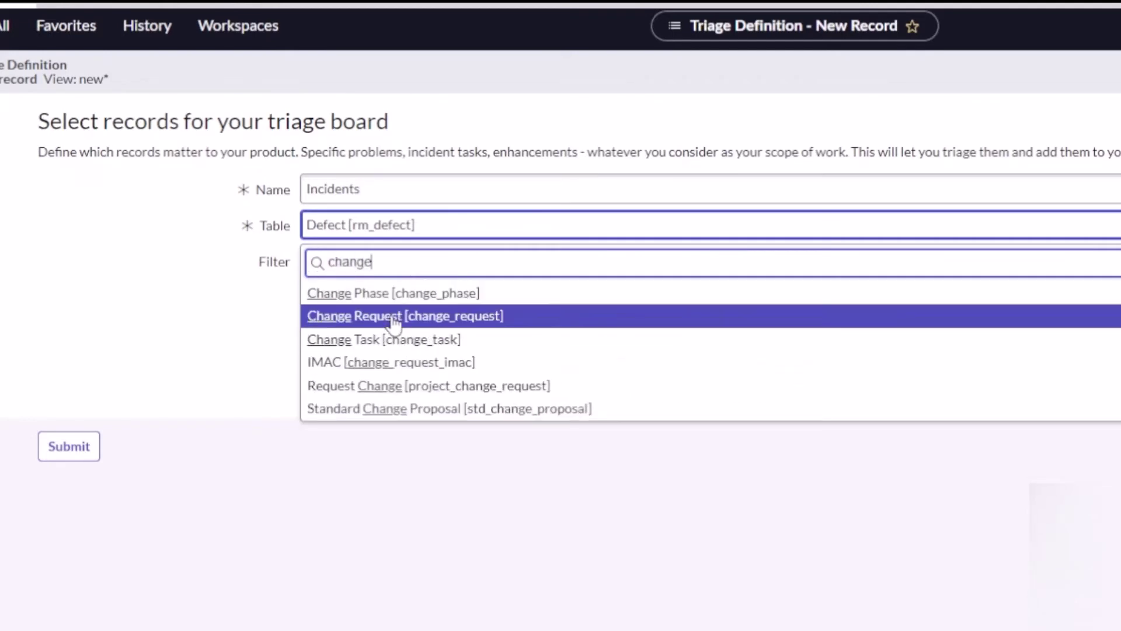
drag(376, 262, 237, 250)
text(problem)
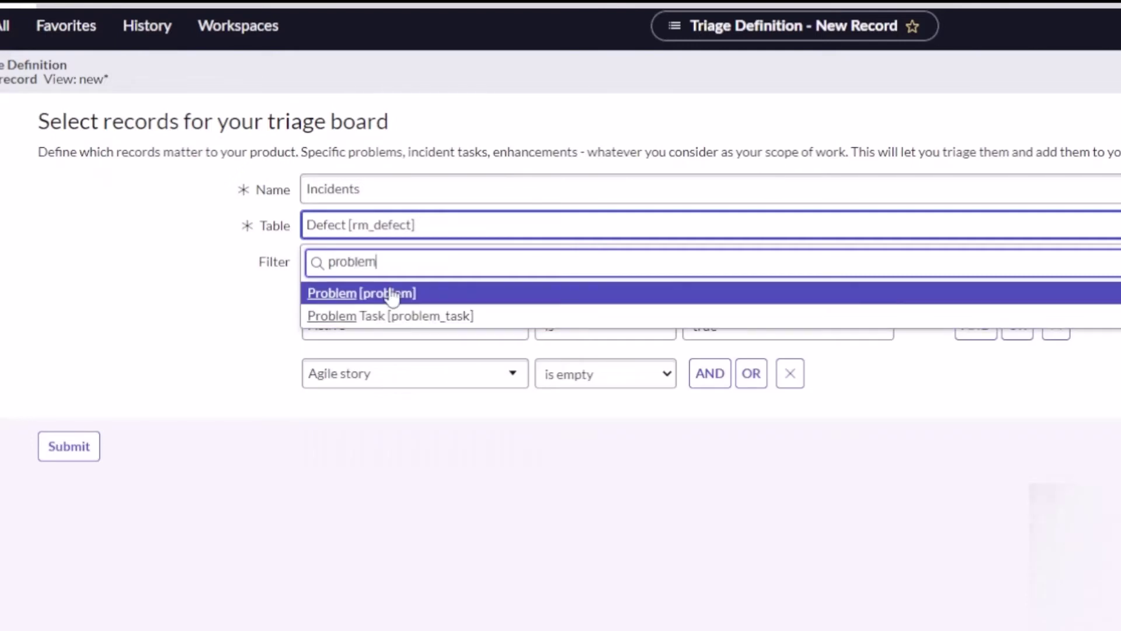
Choose the Incident [incident] table, keep the filter conditions, and submit the Incidents triage board
drag(376, 262, 288, 262)
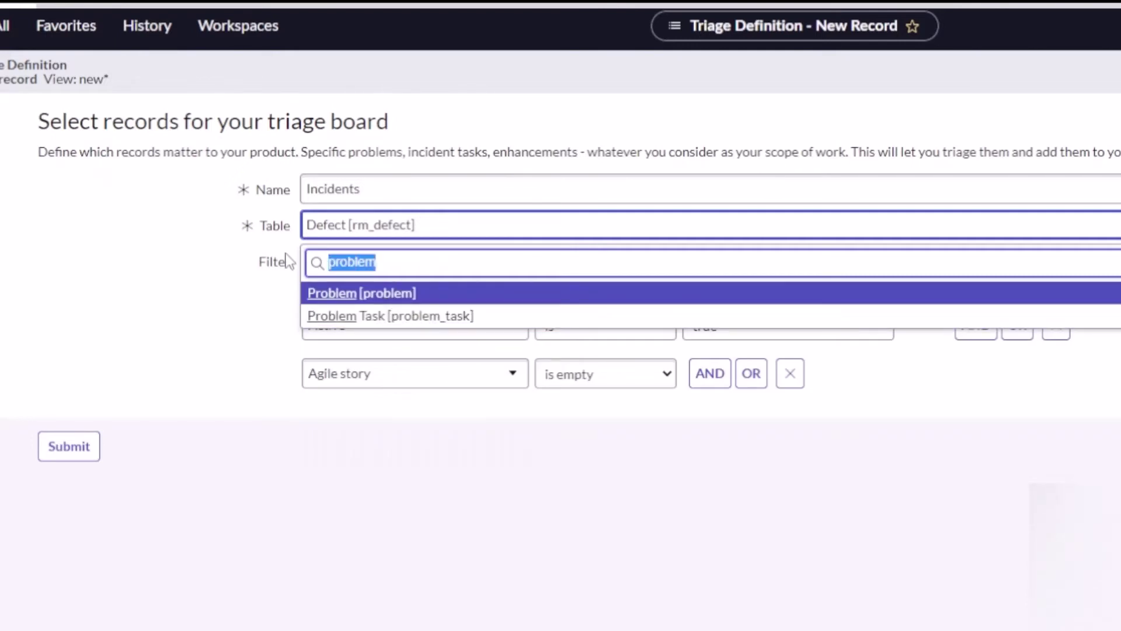
text(sc_d)
key(BackSpace)
key(BackSpace)
key(BackSpace)
key(BackSpace)
text(catalog)
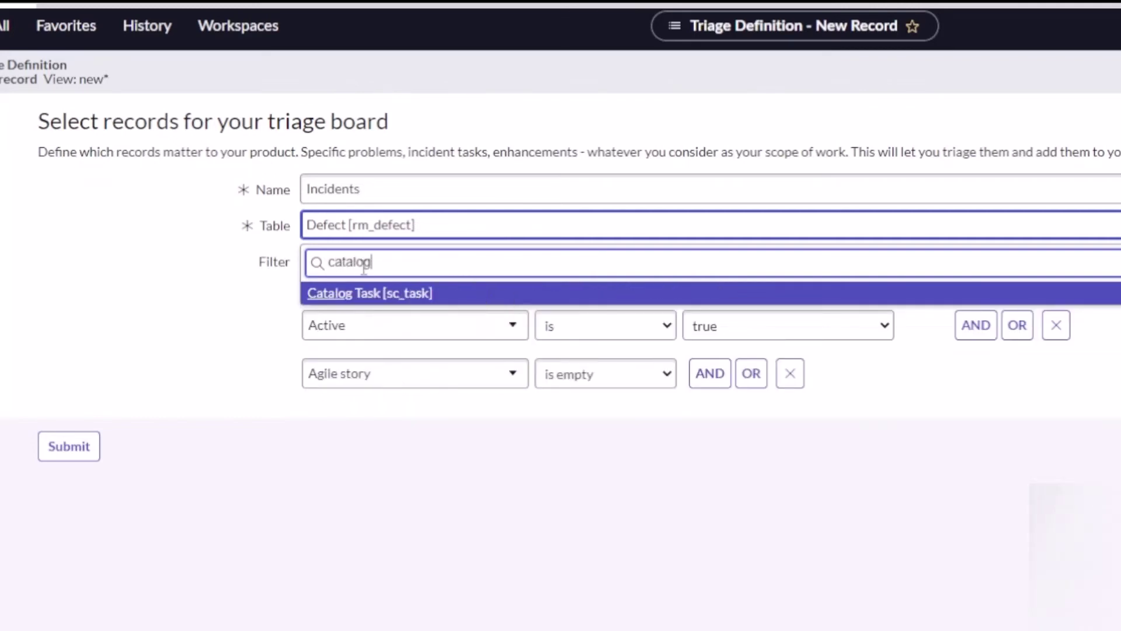
drag(363, 265, 297, 264)
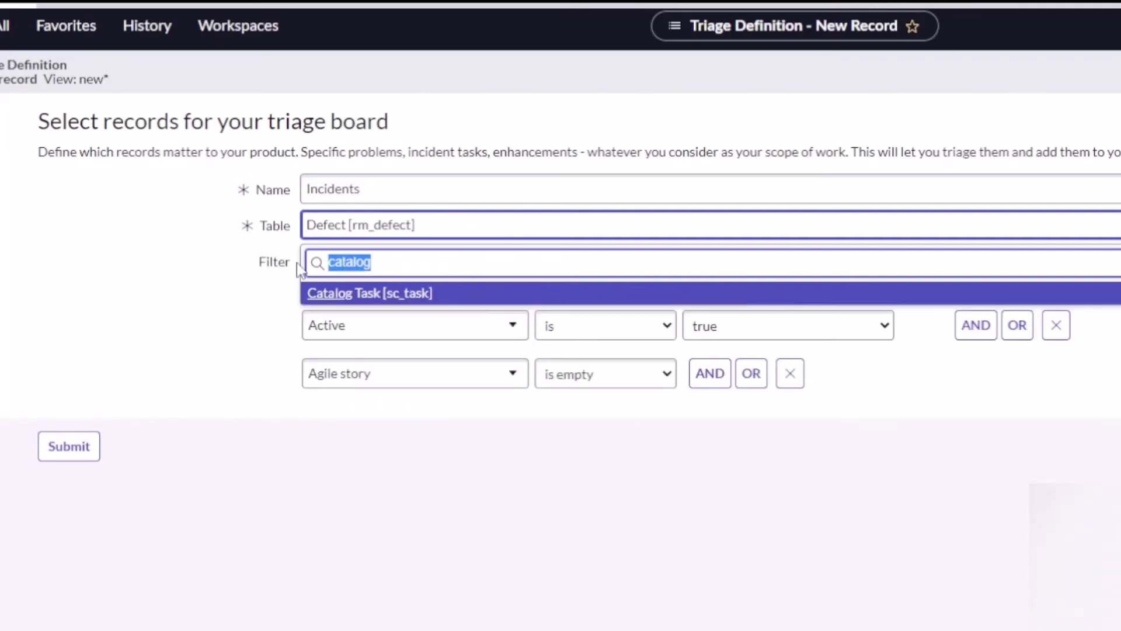
text(project ta)
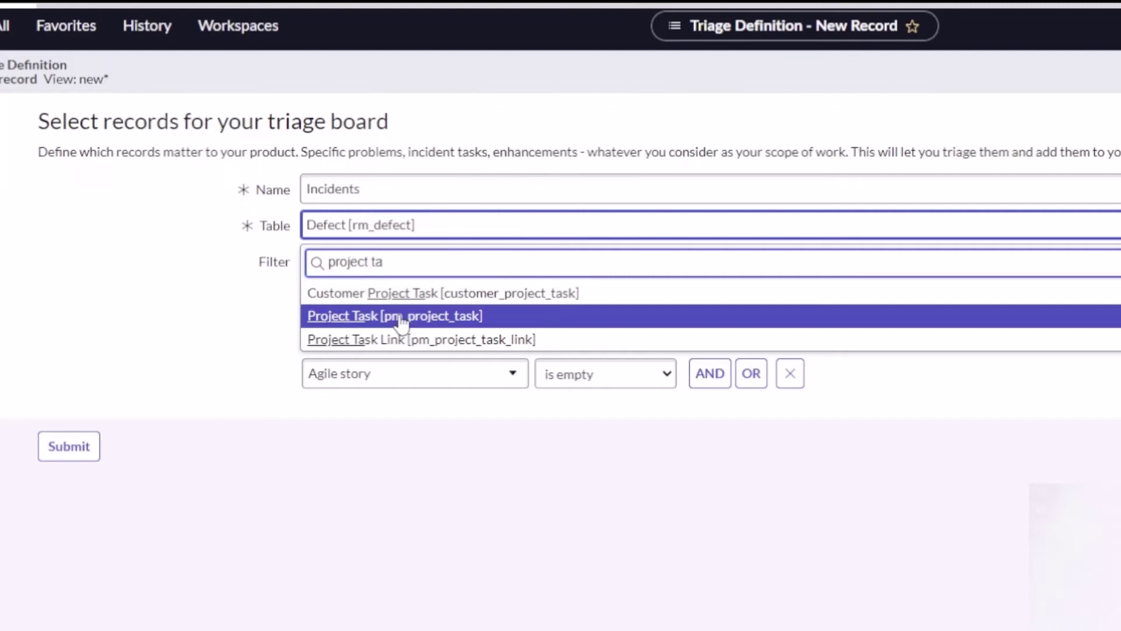
drag(415, 260, 224, 257)
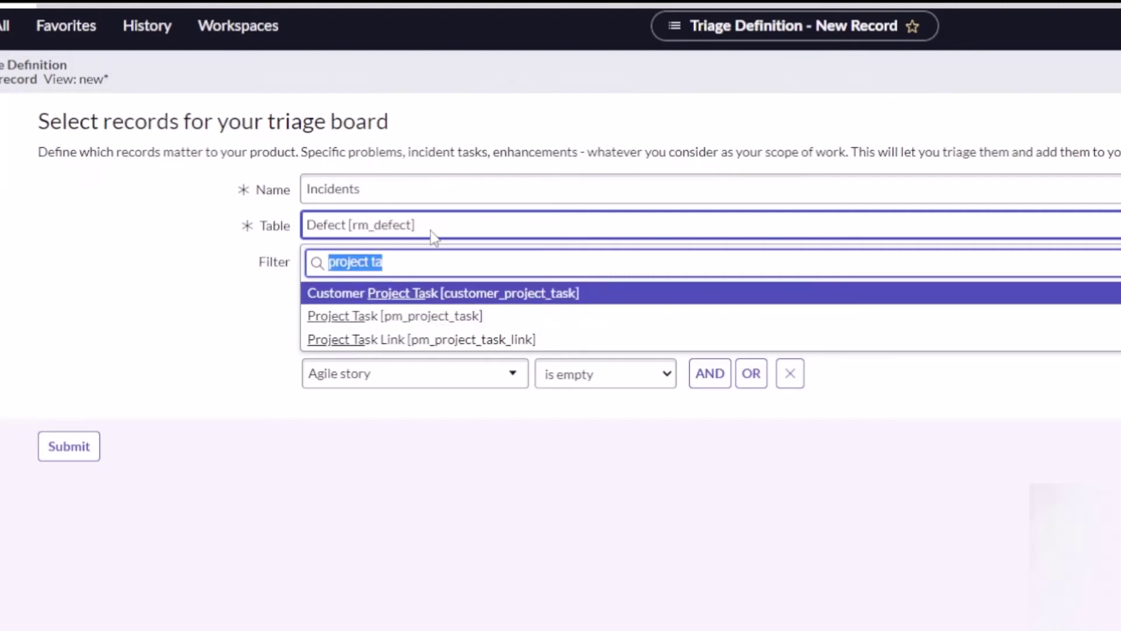
text(incident)
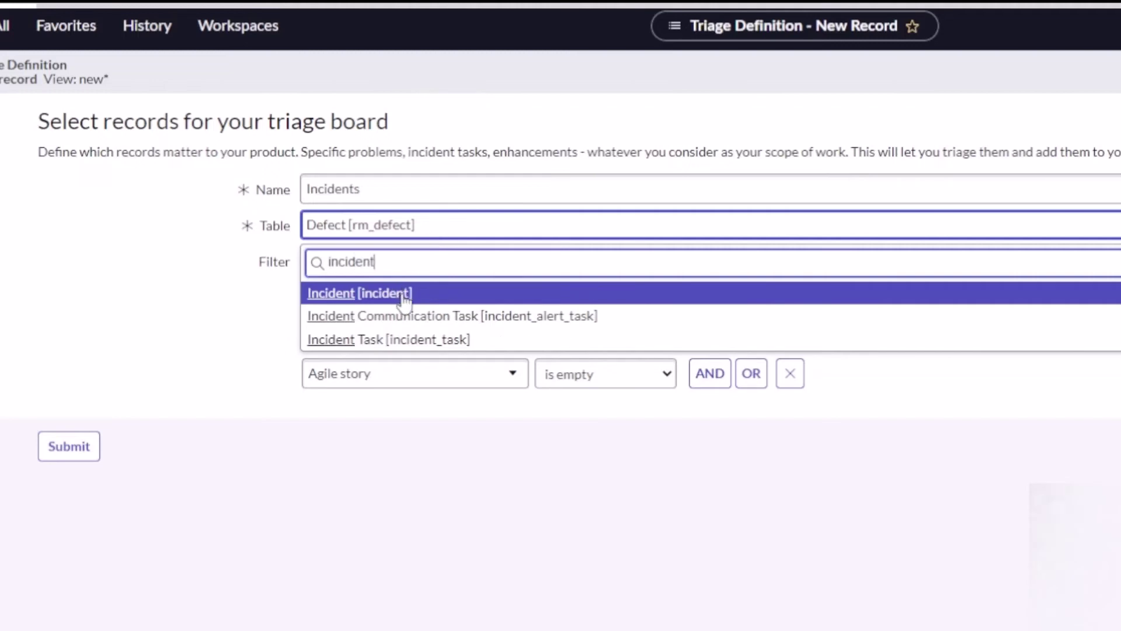
click(400, 294)
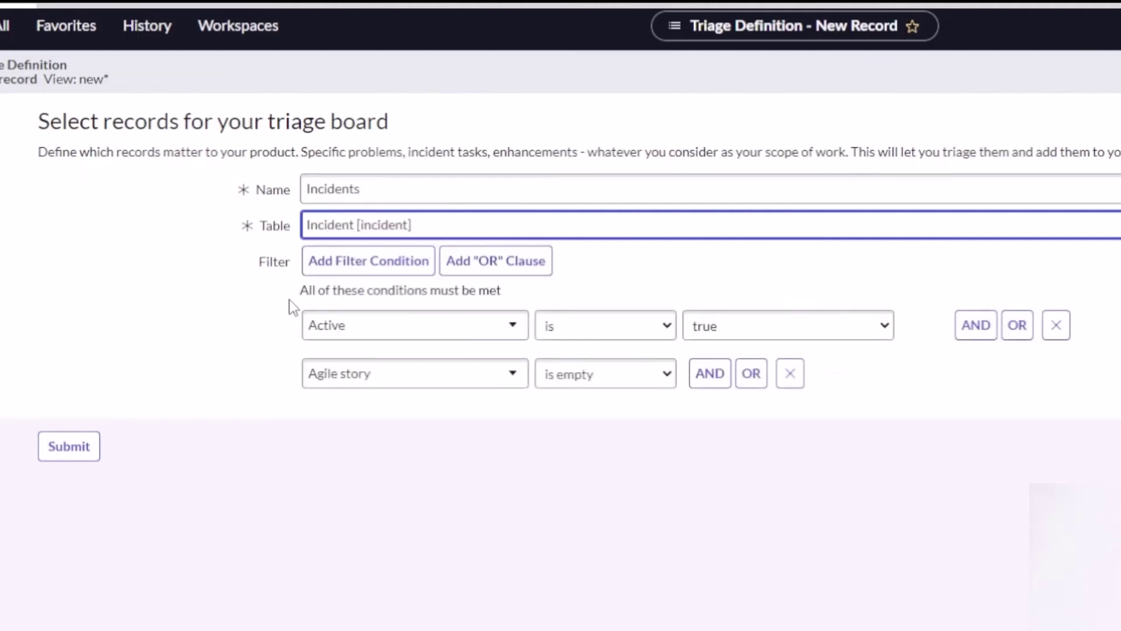
drag(250, 292, 913, 416)
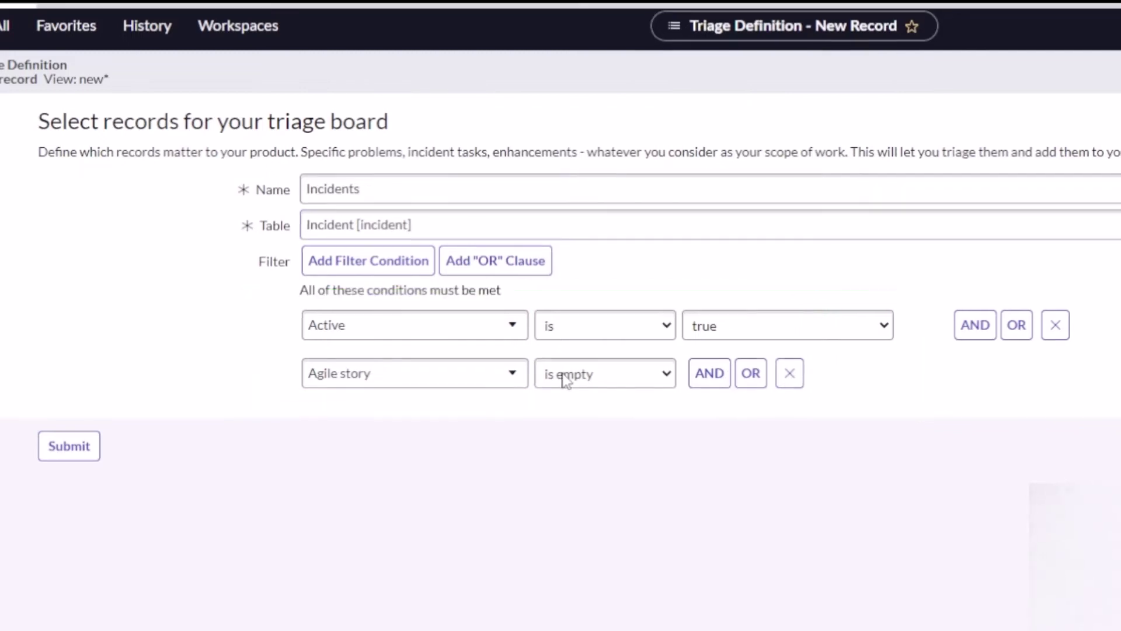
click(76, 446)
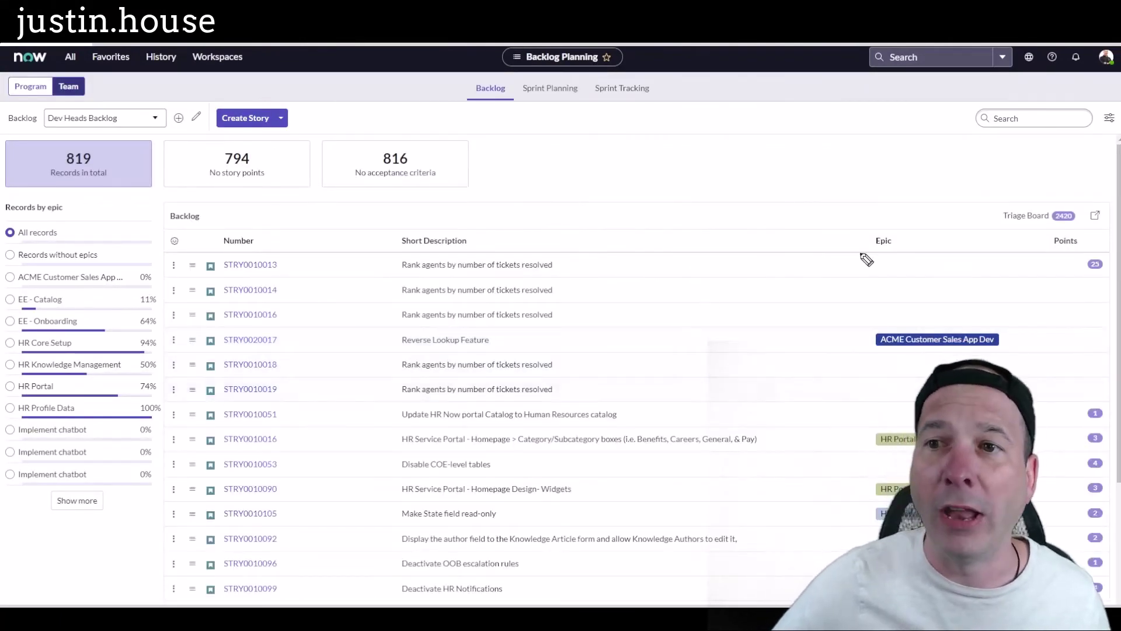
Open the Incidents triage board and filter Short description by '*user'
mouse_move(947, 171)
mouse_down()
mouse_move(1018, 190)
mouse_move(1009, 199)
mouse_move(1029, 168)
mouse_up()
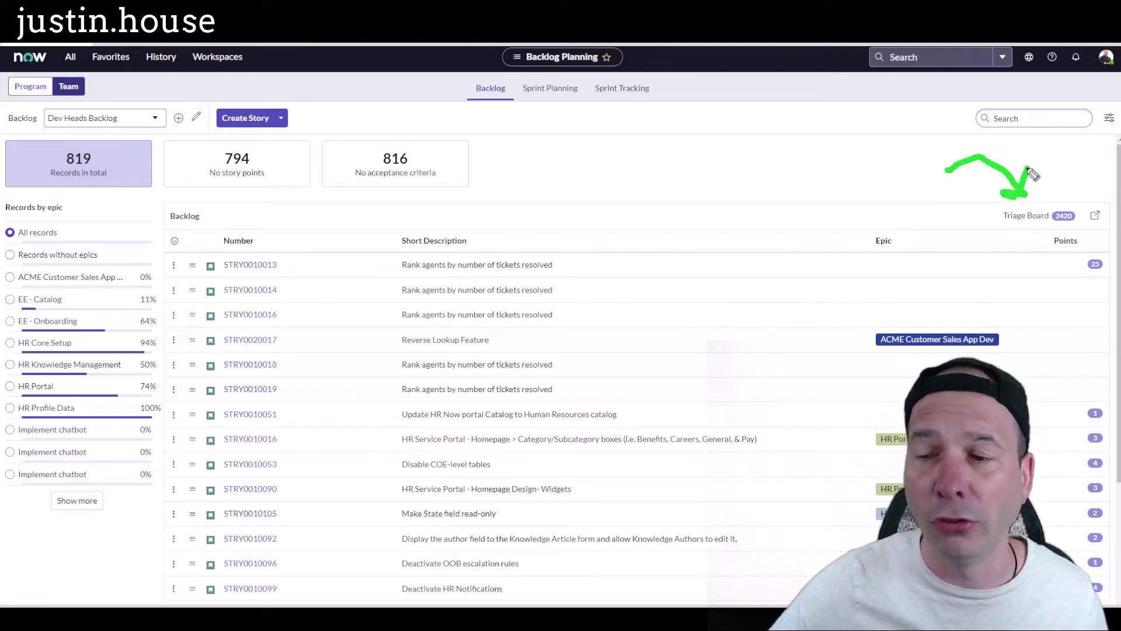
click(1031, 216)
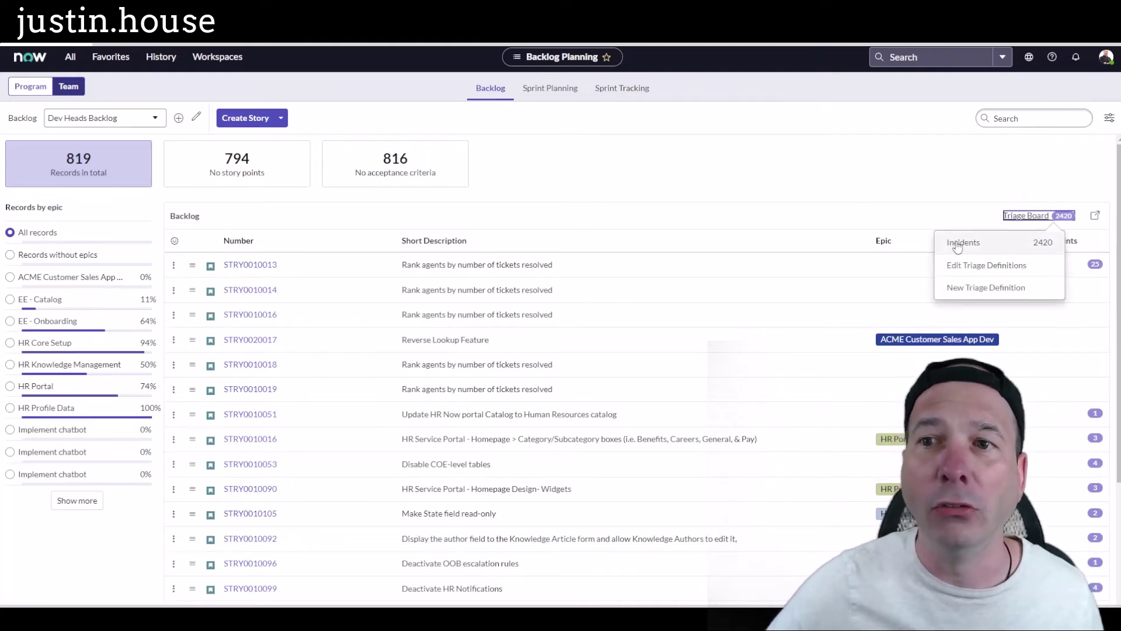
click(963, 242)
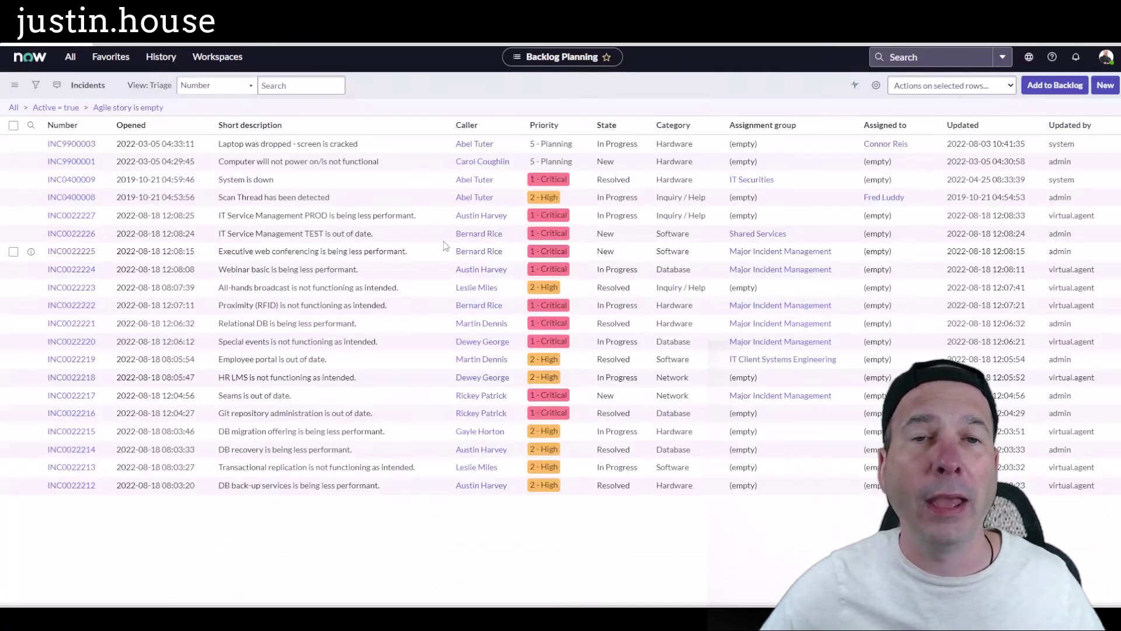
click(310, 146)
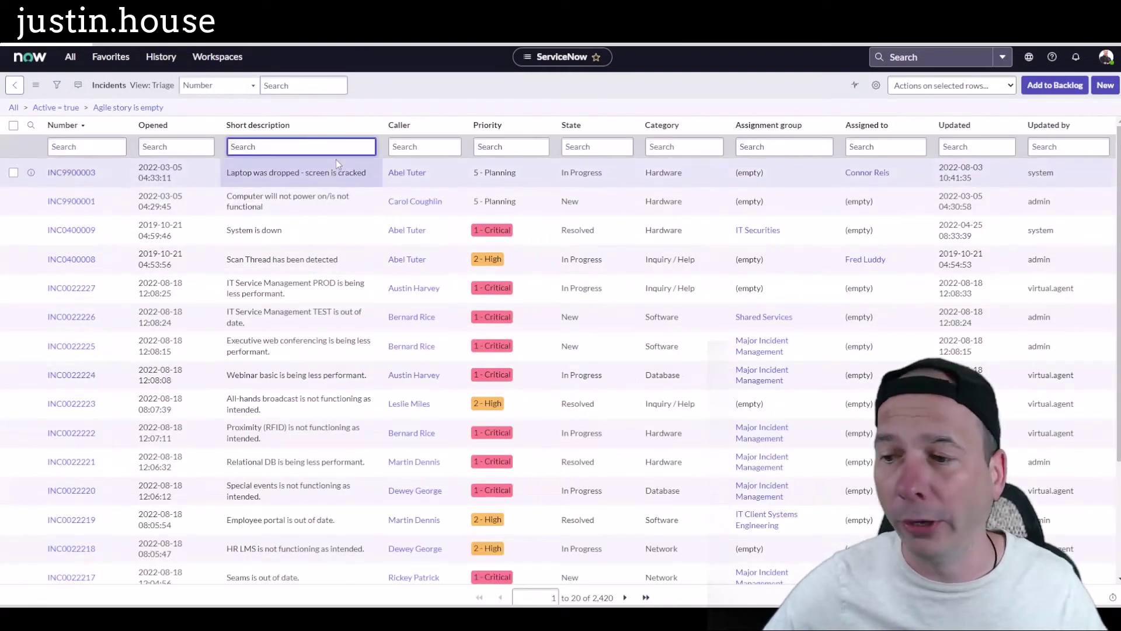
text(*user)
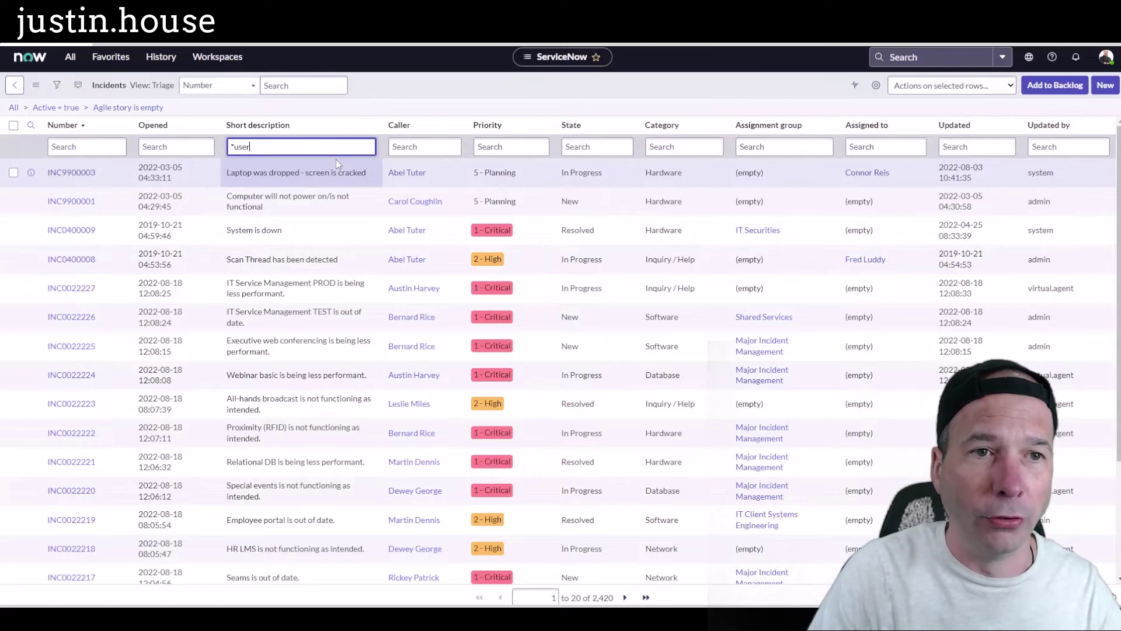
key(Return)
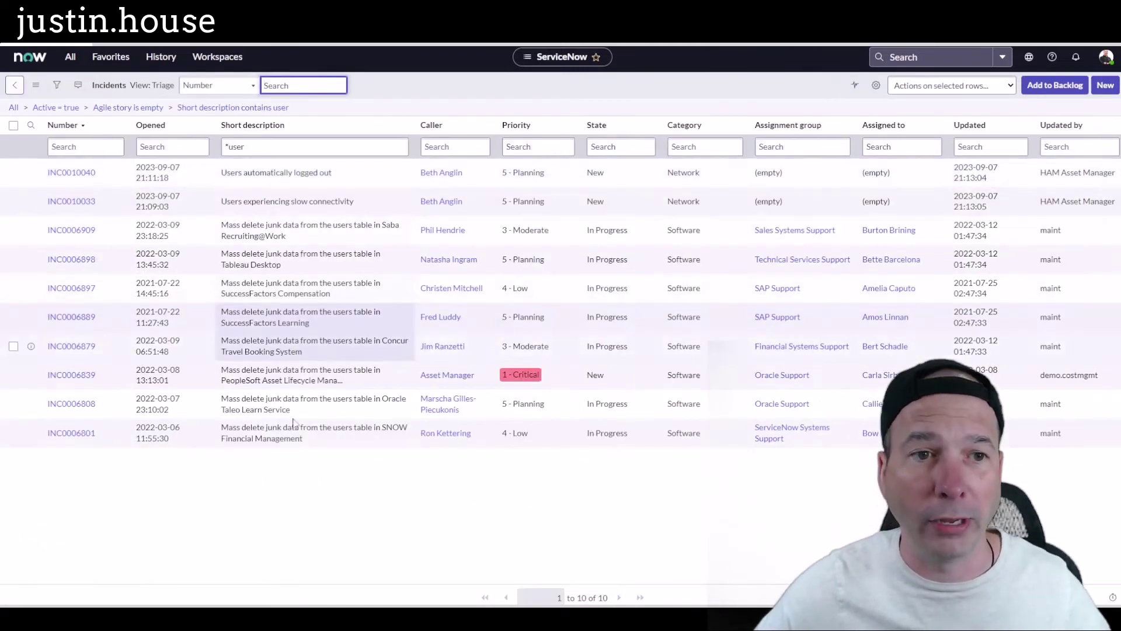
Add incident INC0010040 to the backlog and return to Backlog Planning
click(14, 173)
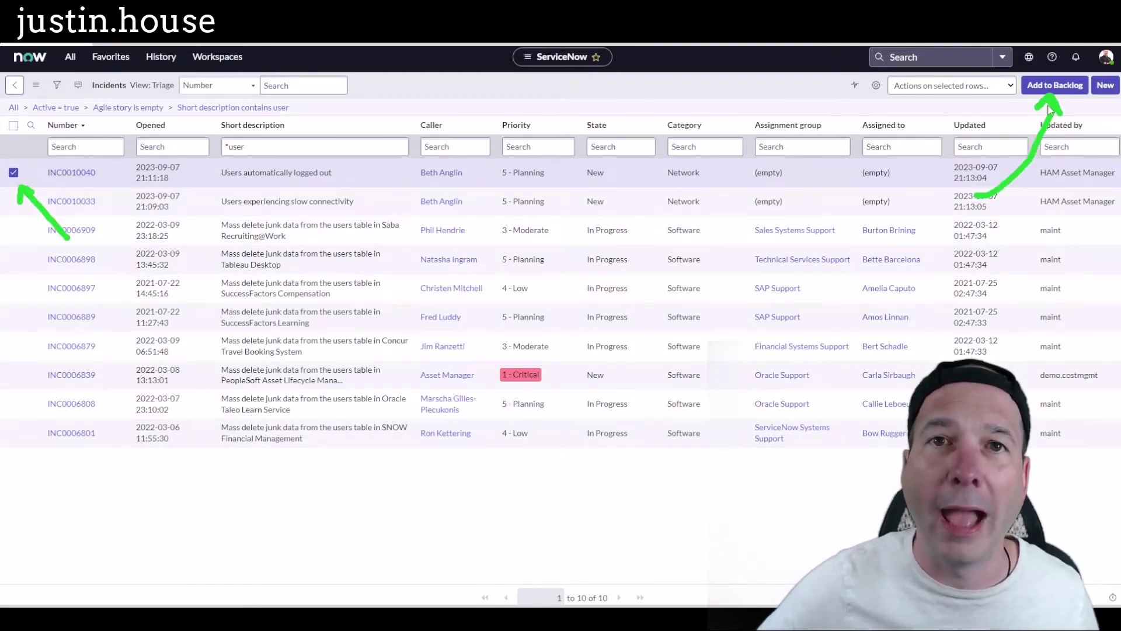
click(1054, 86)
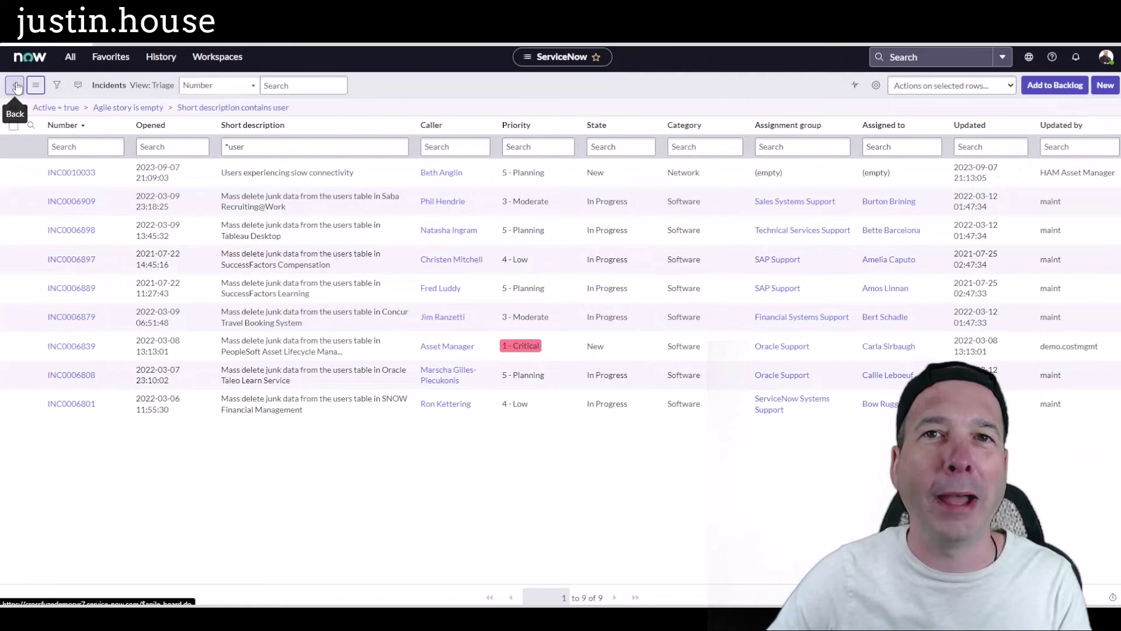
click(17, 86)
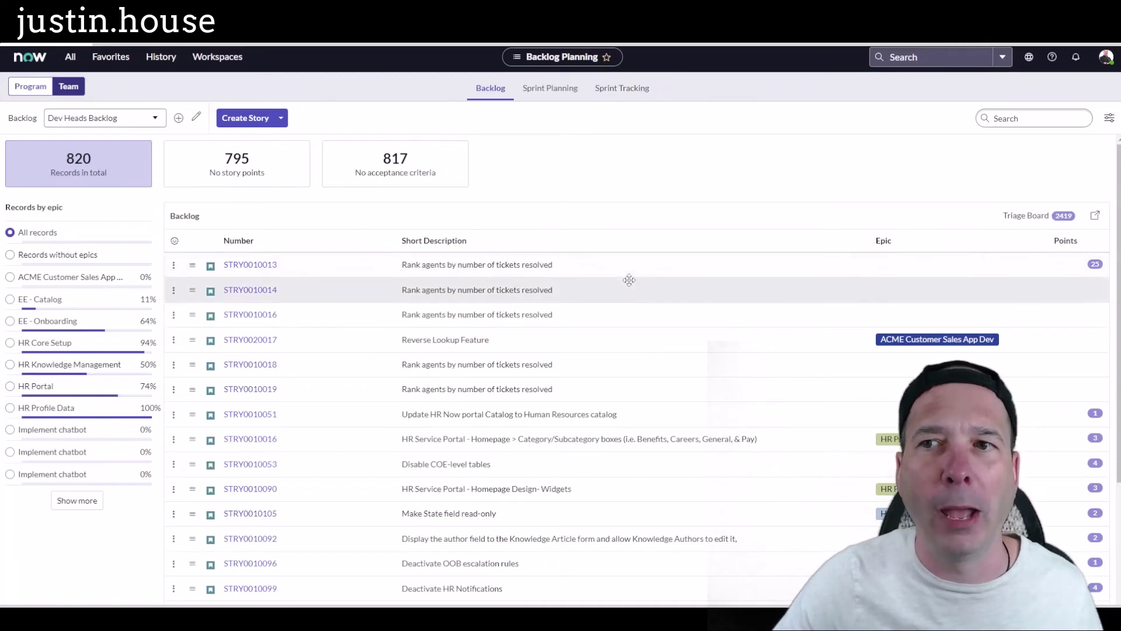
Jump to the backlog's last page, where INC0010040 'Users automatically logged out' is listed
scroll(629, 281, down, 3)
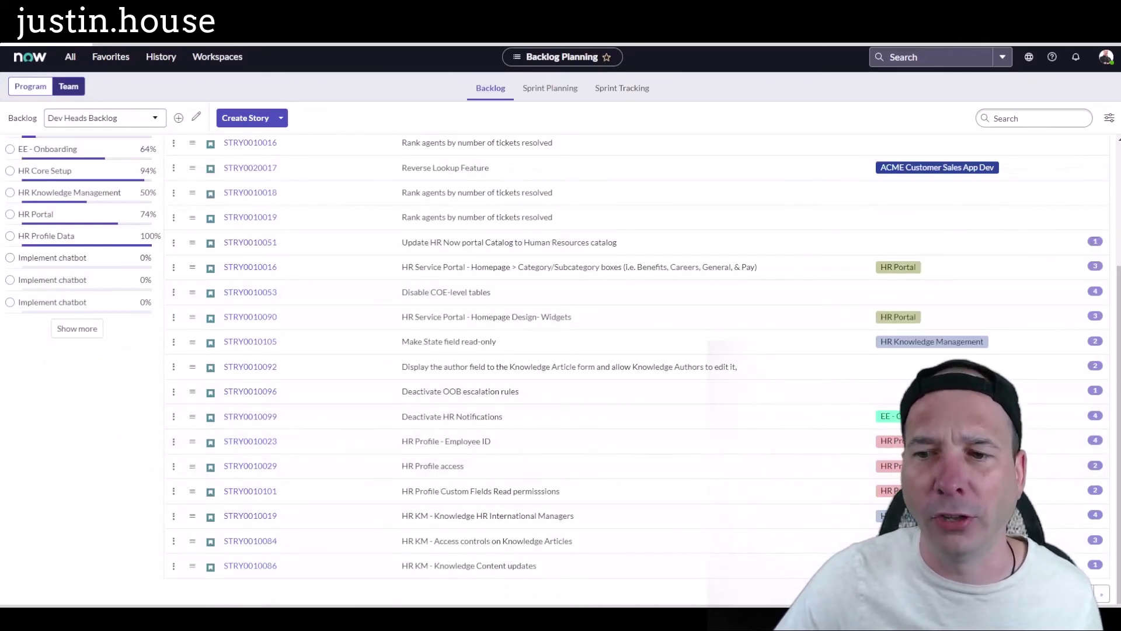
click(1101, 596)
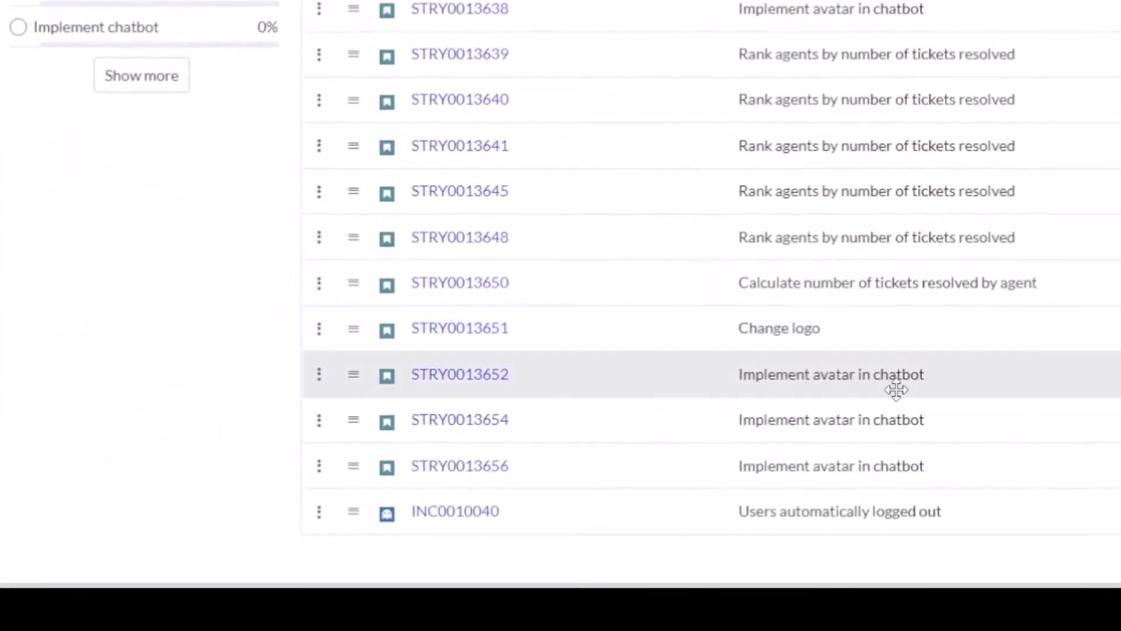
mouse_move(602, 400)
mouse_down()
mouse_move(454, 491)
mouse_move(532, 455)
mouse_up()
mouse_move(1028, 478)
mouse_down()
mouse_move(766, 456)
mouse_move(760, 582)
mouse_move(873, 403)
mouse_up()
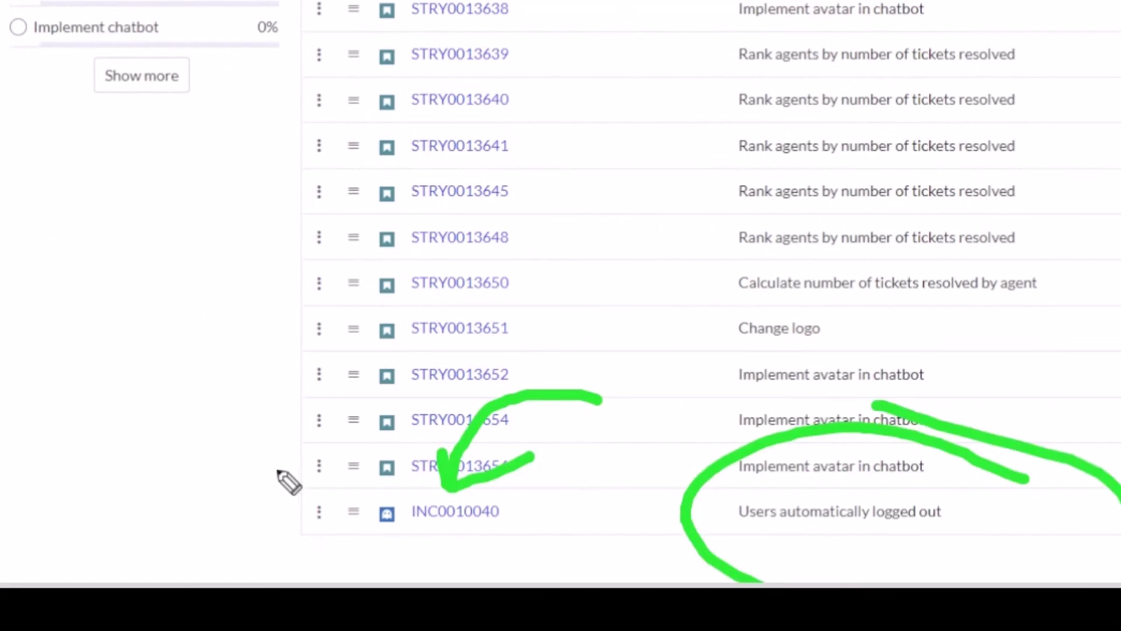
drag(209, 534, 347, 542)
drag(328, 493, 342, 548)
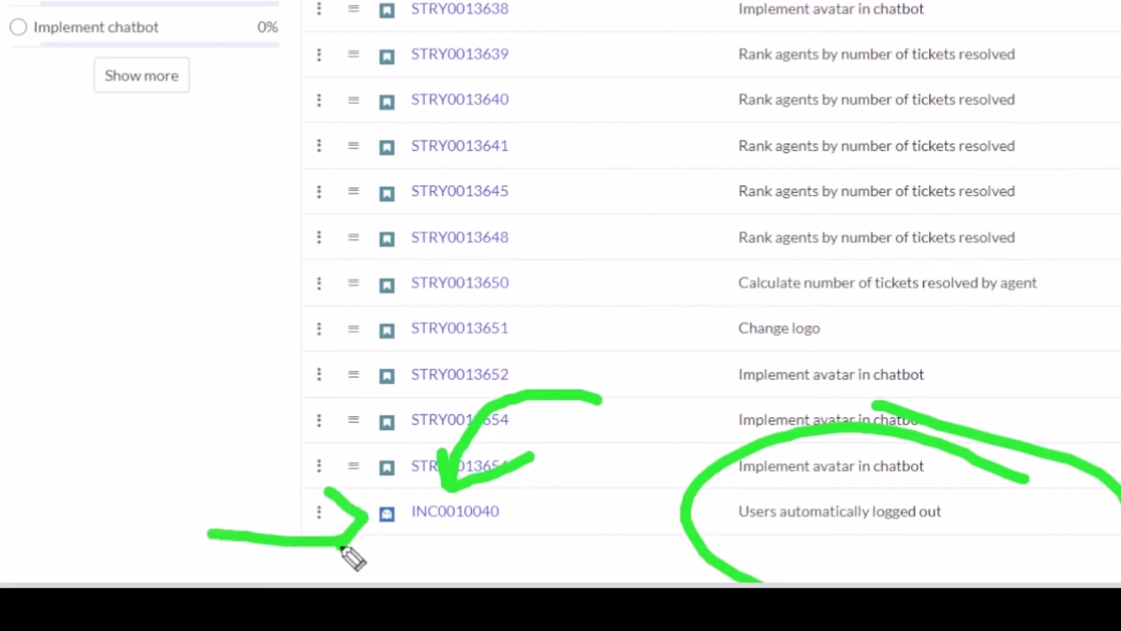
key(Escape)
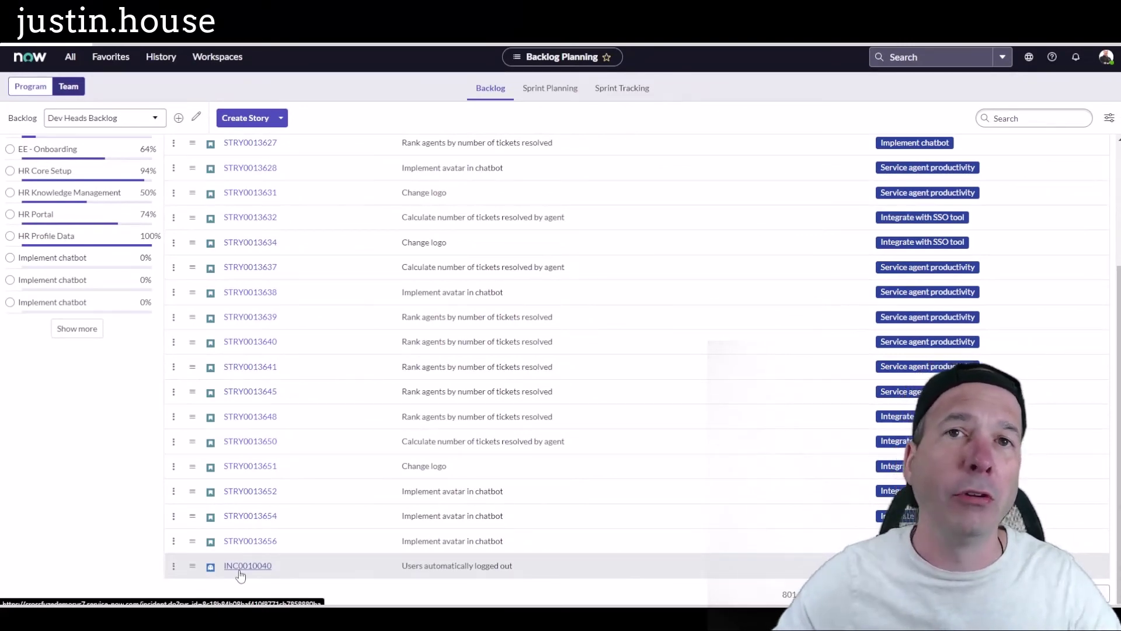
Open incident INC0010040, browse Related Records and Resolution Information, then view story STRY0013657
click(240, 575)
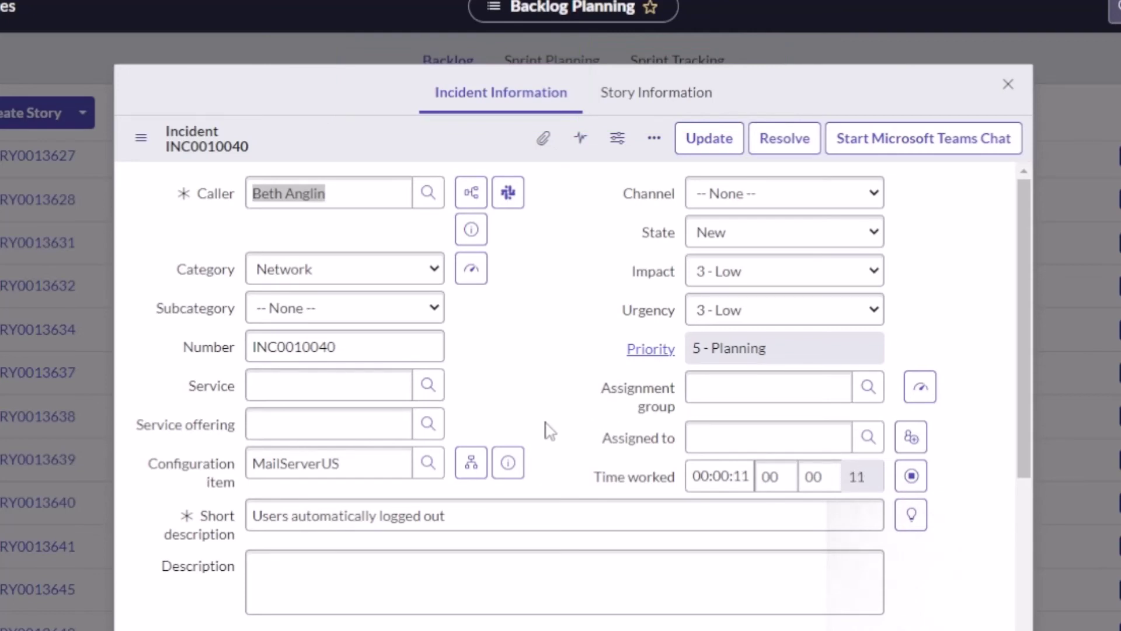
scroll(467, 476, down, 3)
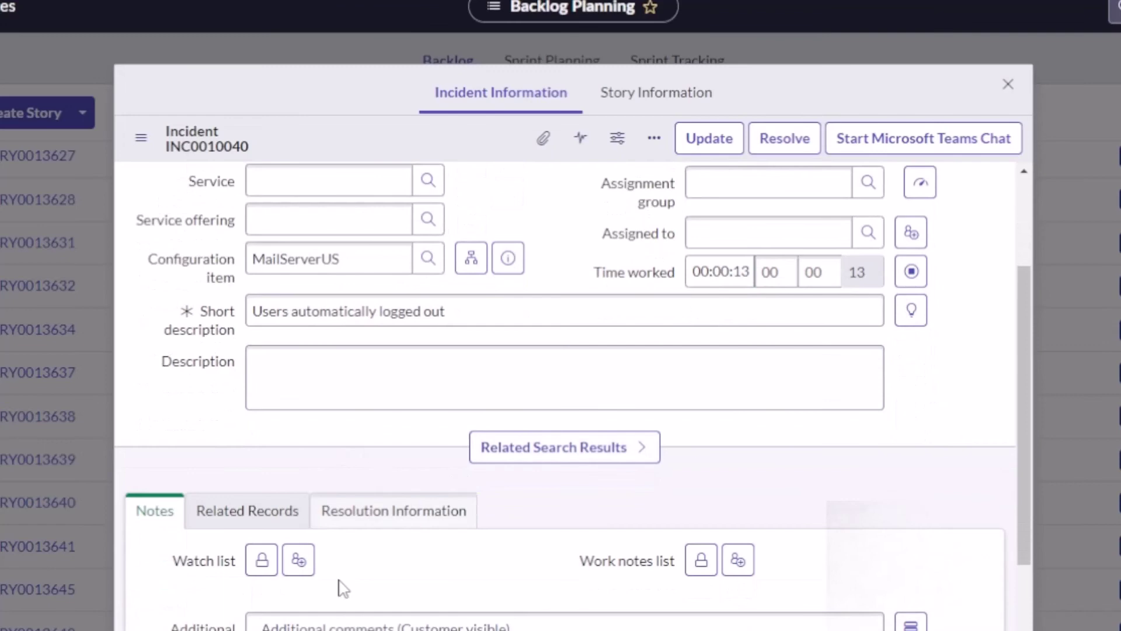
click(250, 509)
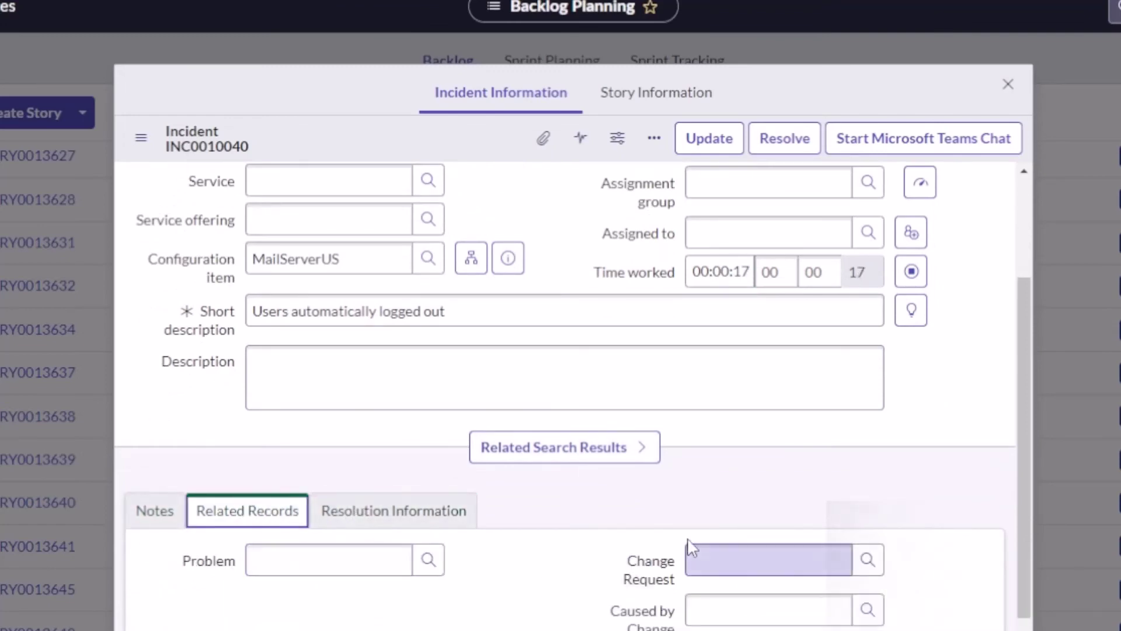
click(340, 520)
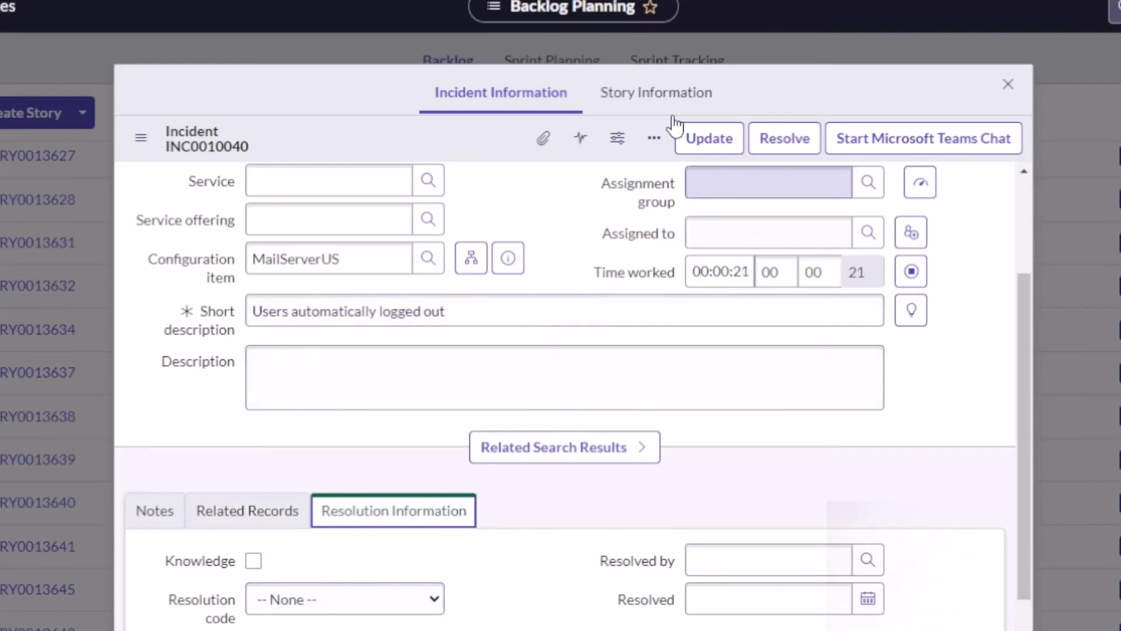
click(686, 102)
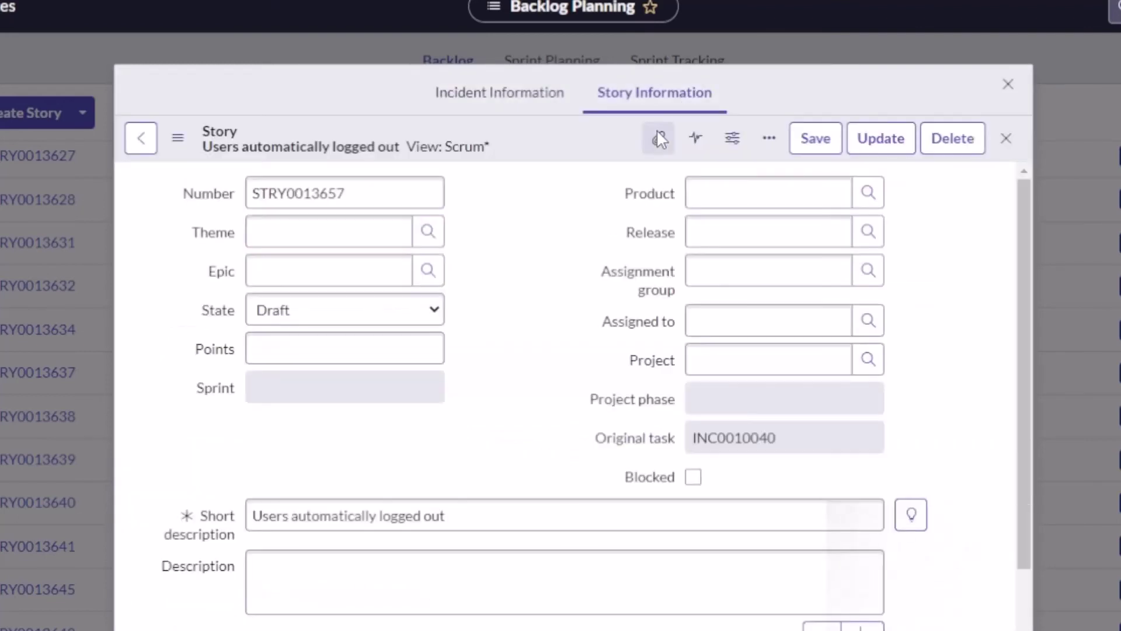
Set story STRY0013657's assignment group to Dev Heads
click(320, 234)
click(303, 267)
click(695, 185)
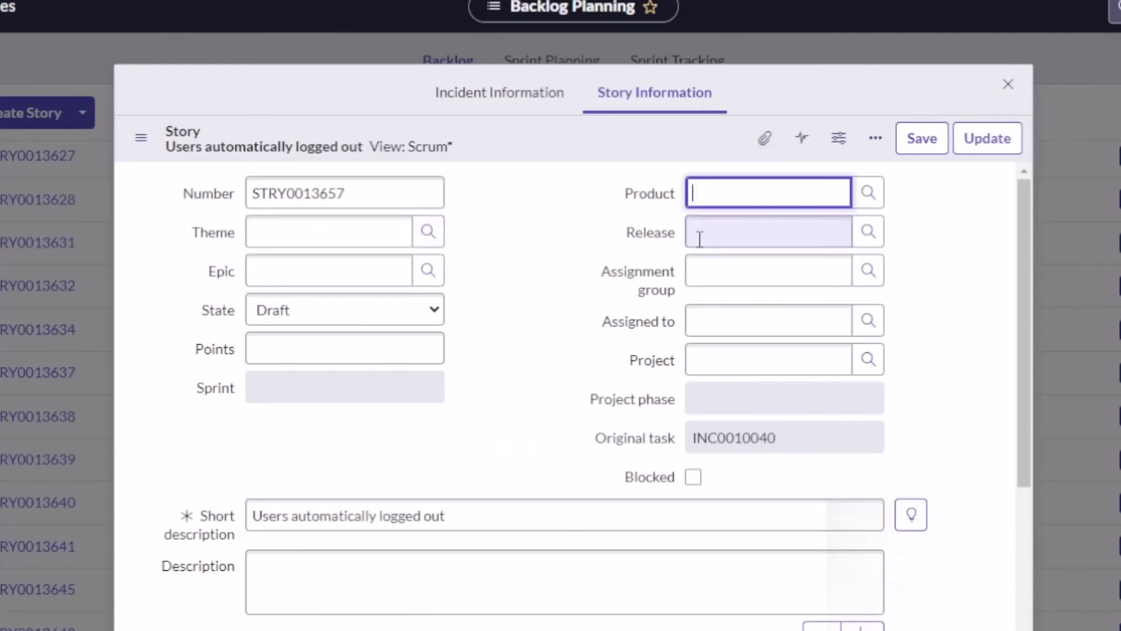
click(699, 237)
click(729, 273)
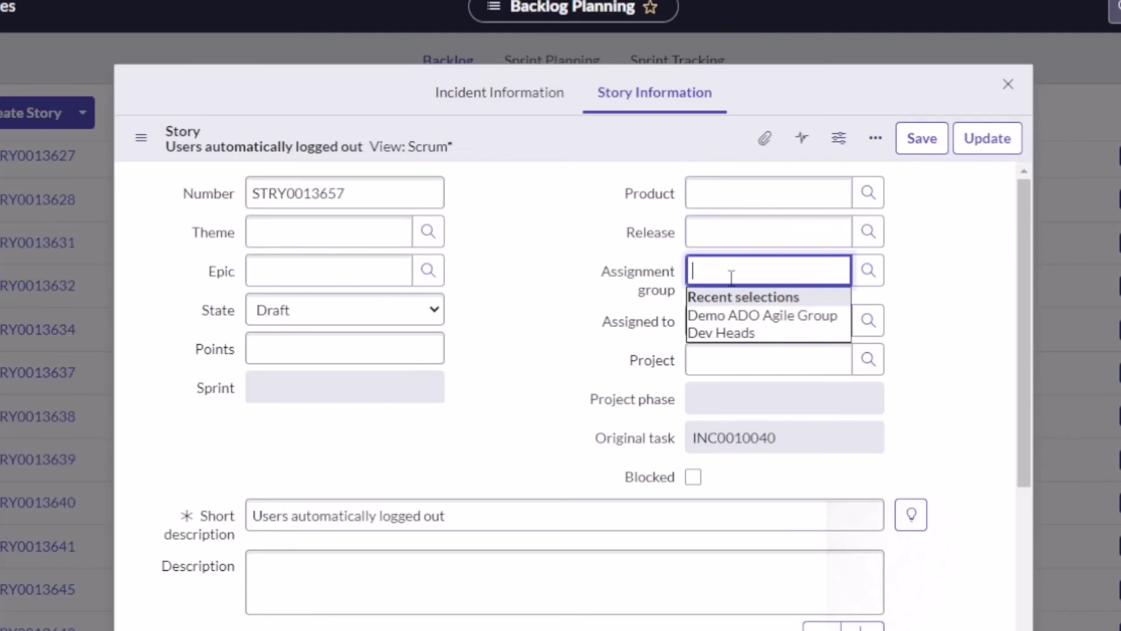
click(739, 332)
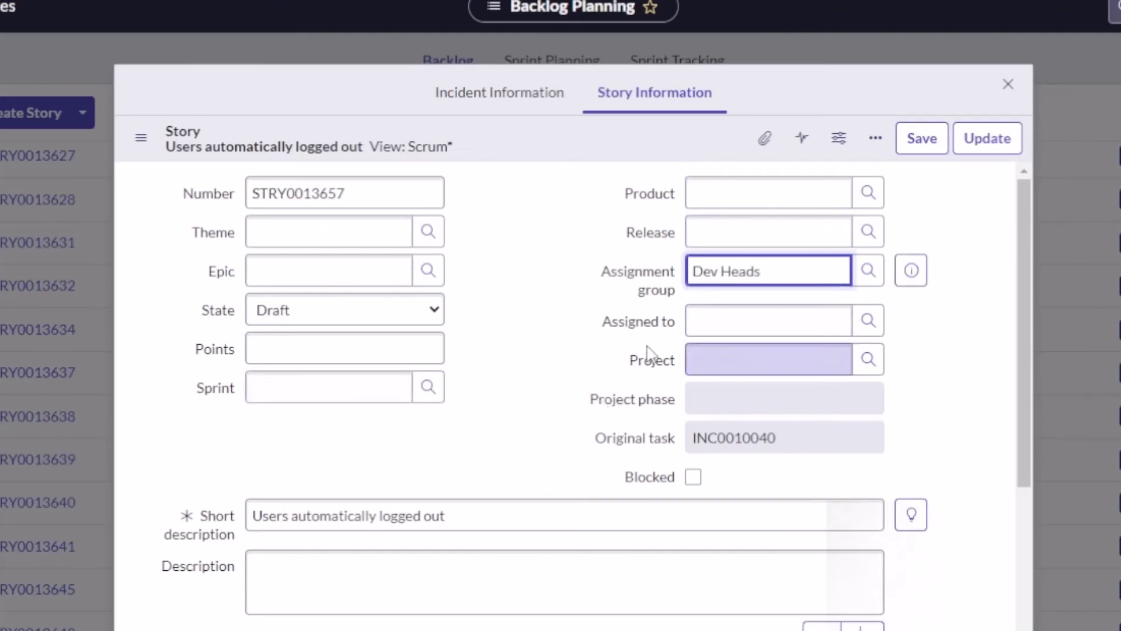
click(722, 325)
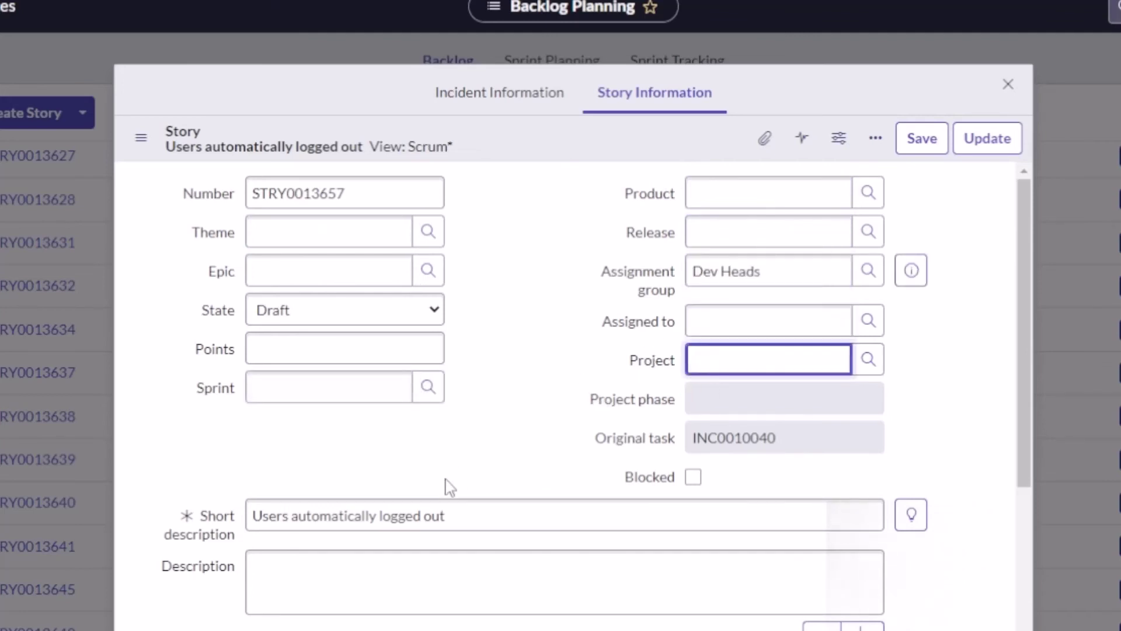
Enter 'demo' as description and acceptance criteria, save the story, and return to incident INC0010040
click(389, 585)
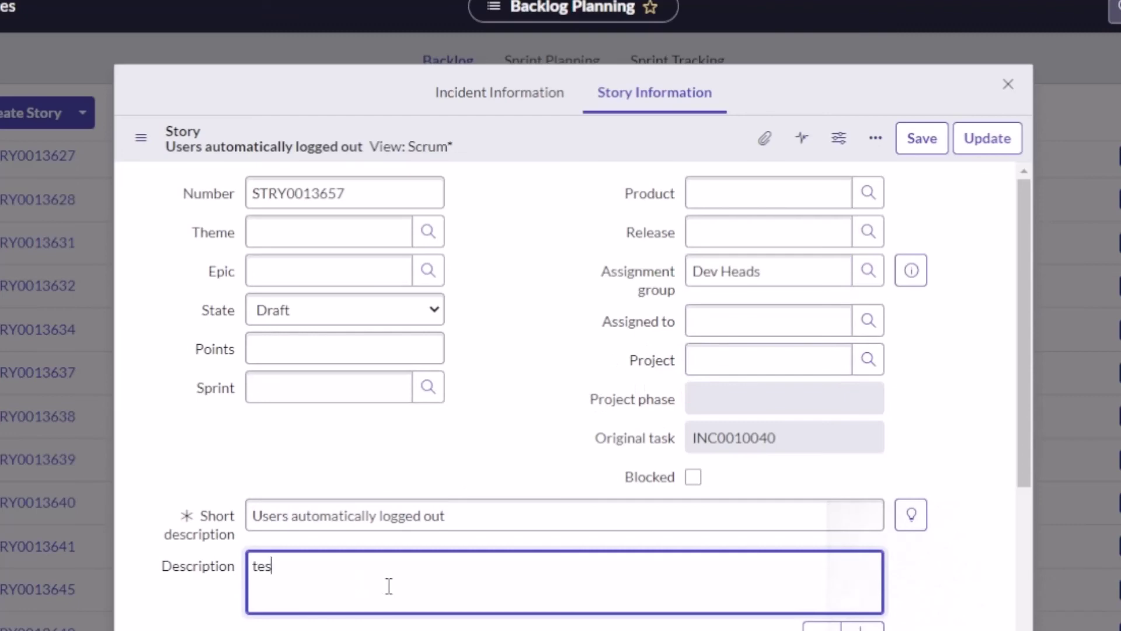
key(Tab)
text(demo)
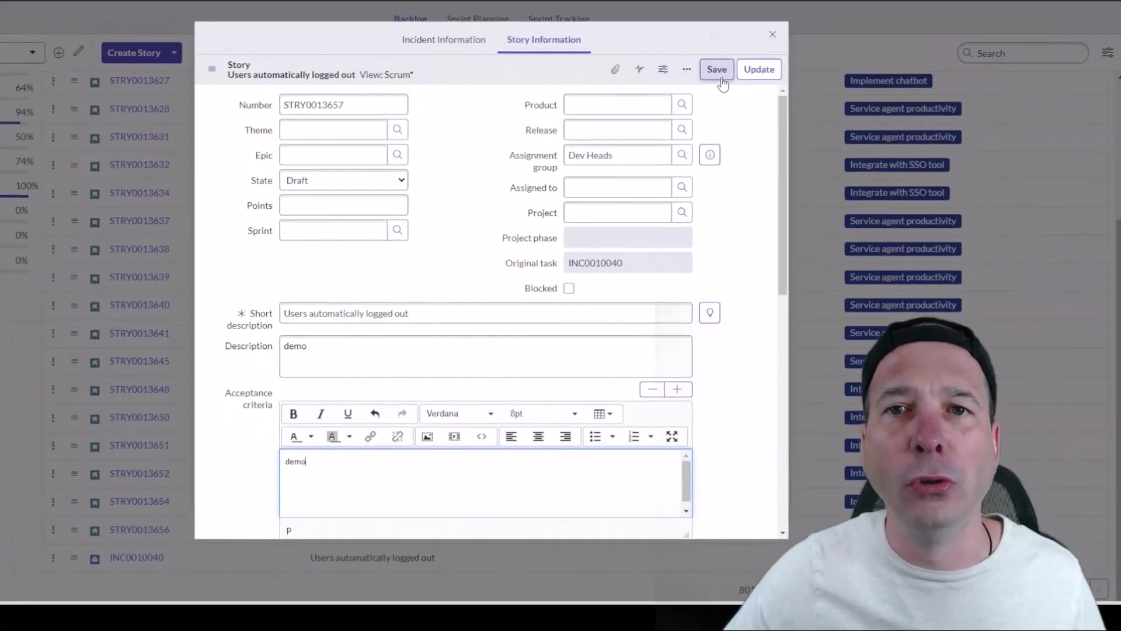
click(723, 76)
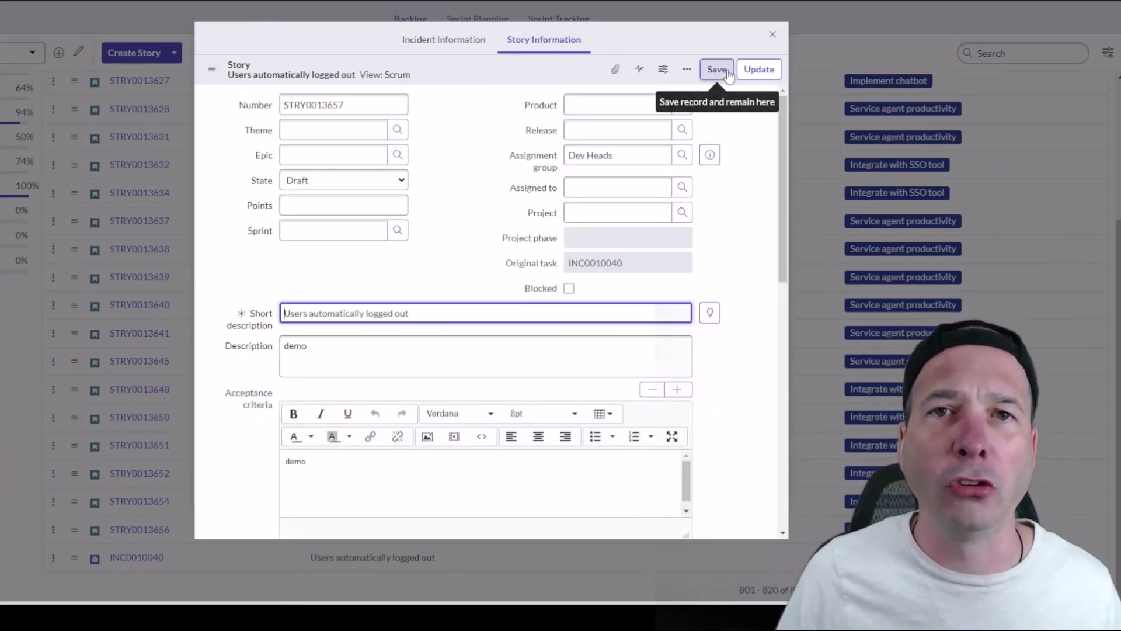
click(446, 42)
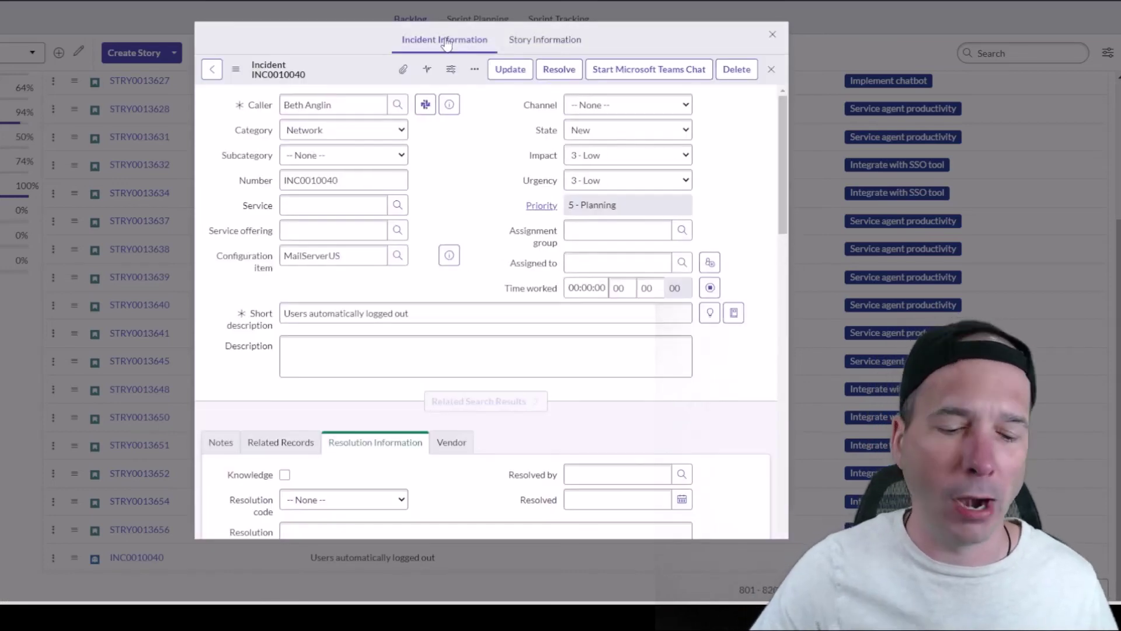